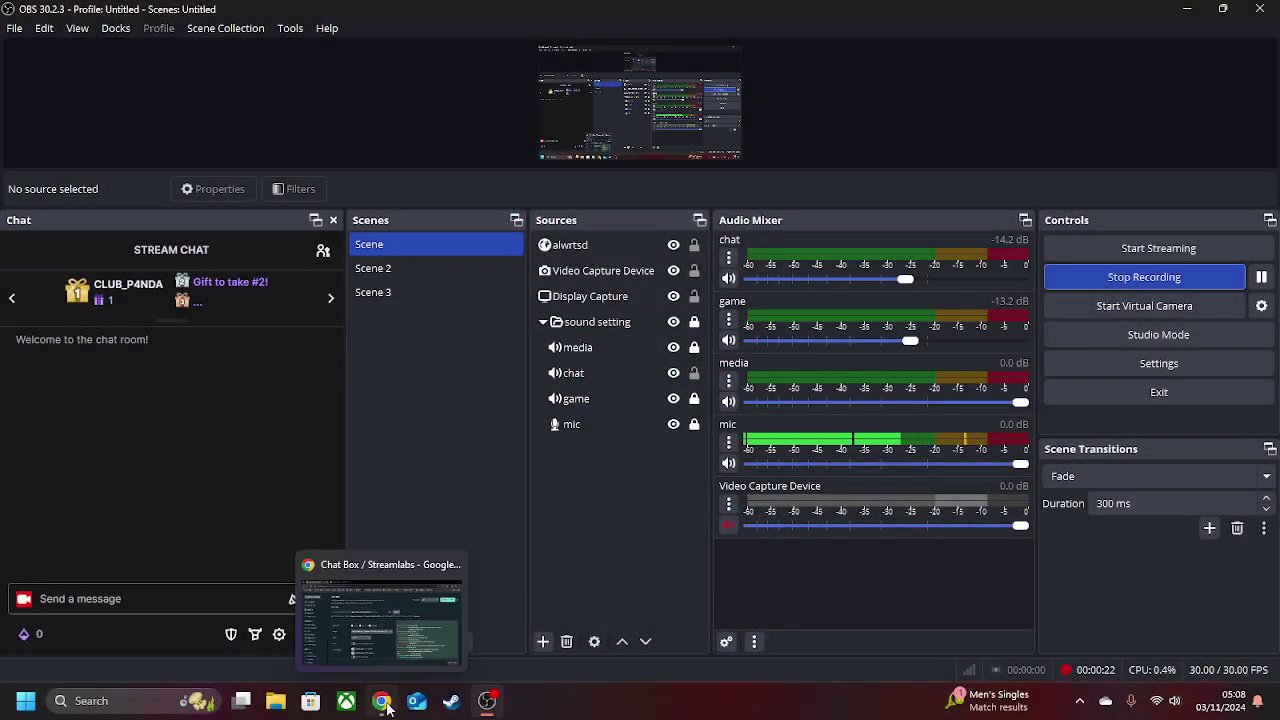
- On the Streamlabs Chat Box page, copy the widget URL and confirm the copy warning
{"action": "left_click", "coordinate": [388, 707]}
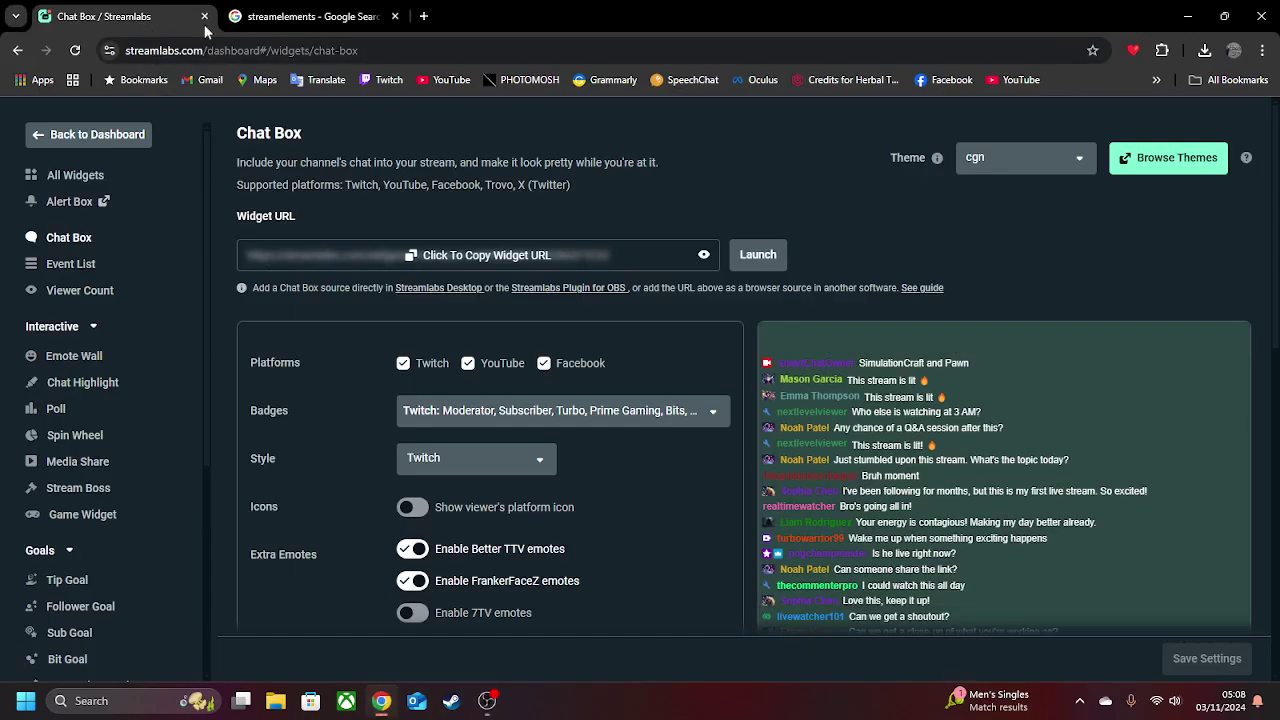
{"action": "left_click", "coordinate": [296, 18]}
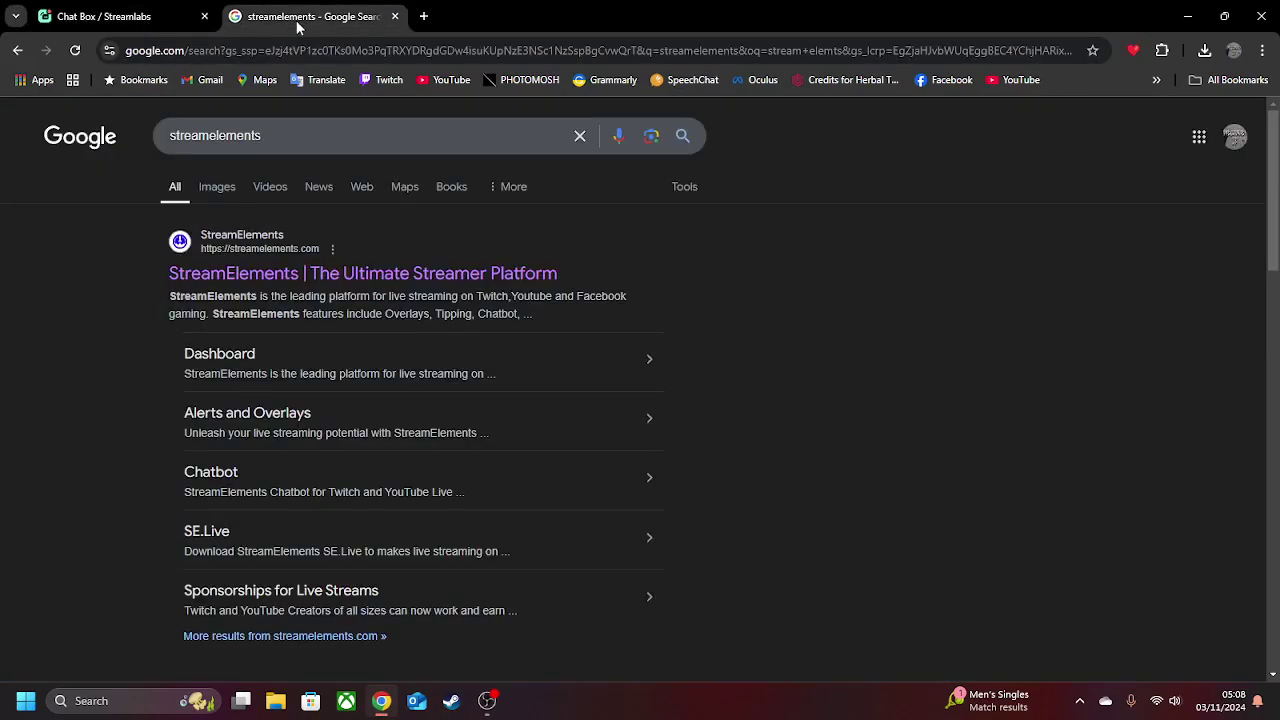
{"action": "left_click", "coordinate": [134, 18]}
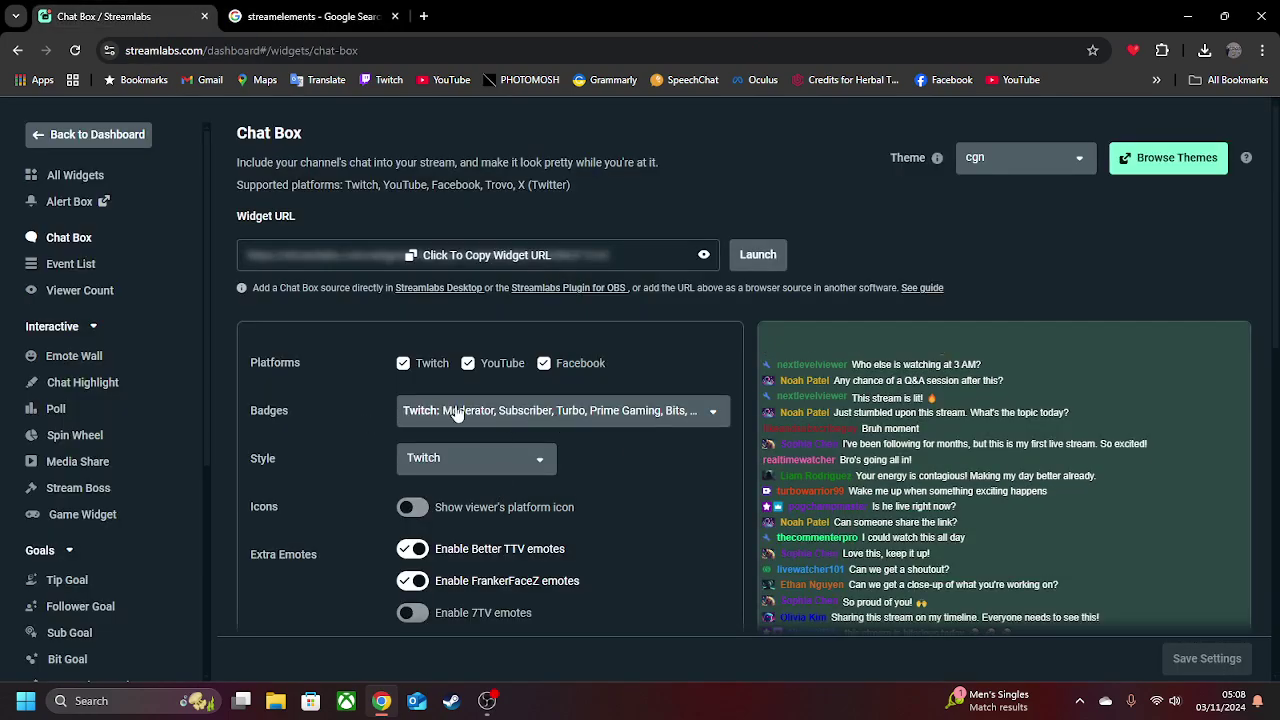
{"action": "scroll", "coordinate": [595, 405], "scroll_direction": "down", "scroll_amount": 3}
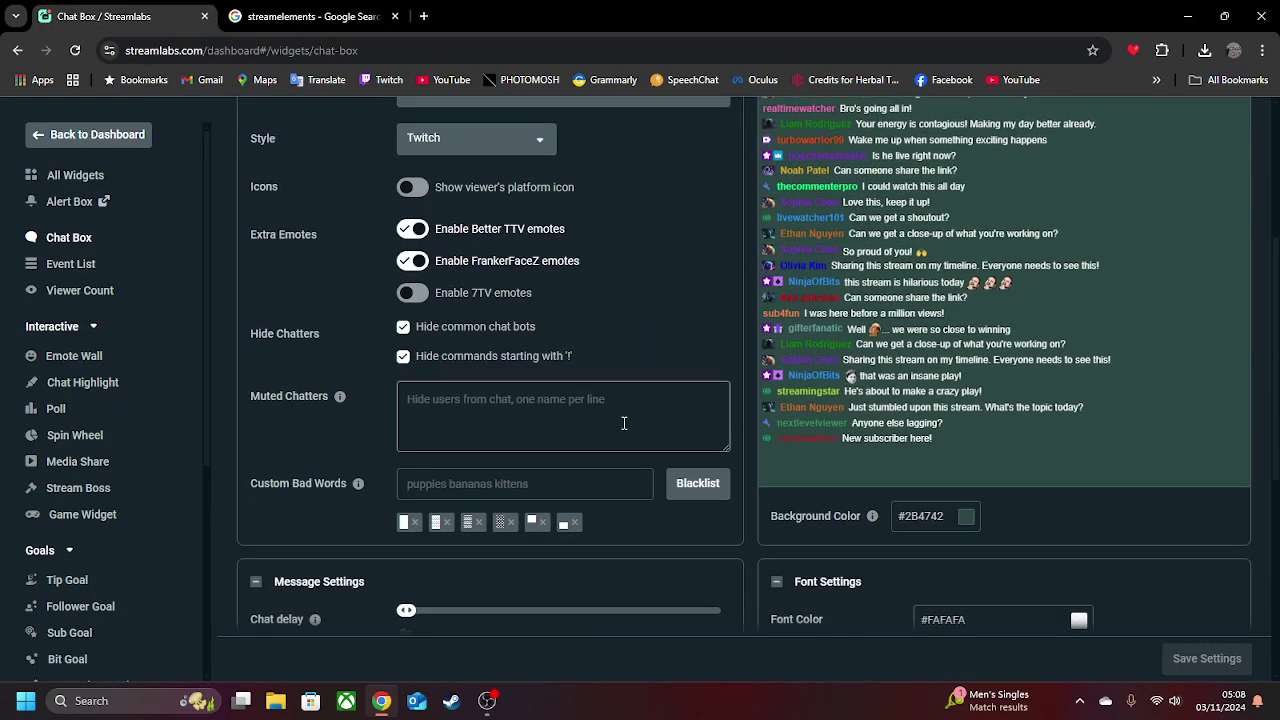
{"action": "scroll", "coordinate": [624, 423], "scroll_direction": "down", "scroll_amount": 4}
{"action": "scroll", "coordinate": [623, 443], "scroll_direction": "up", "scroll_amount": 4}
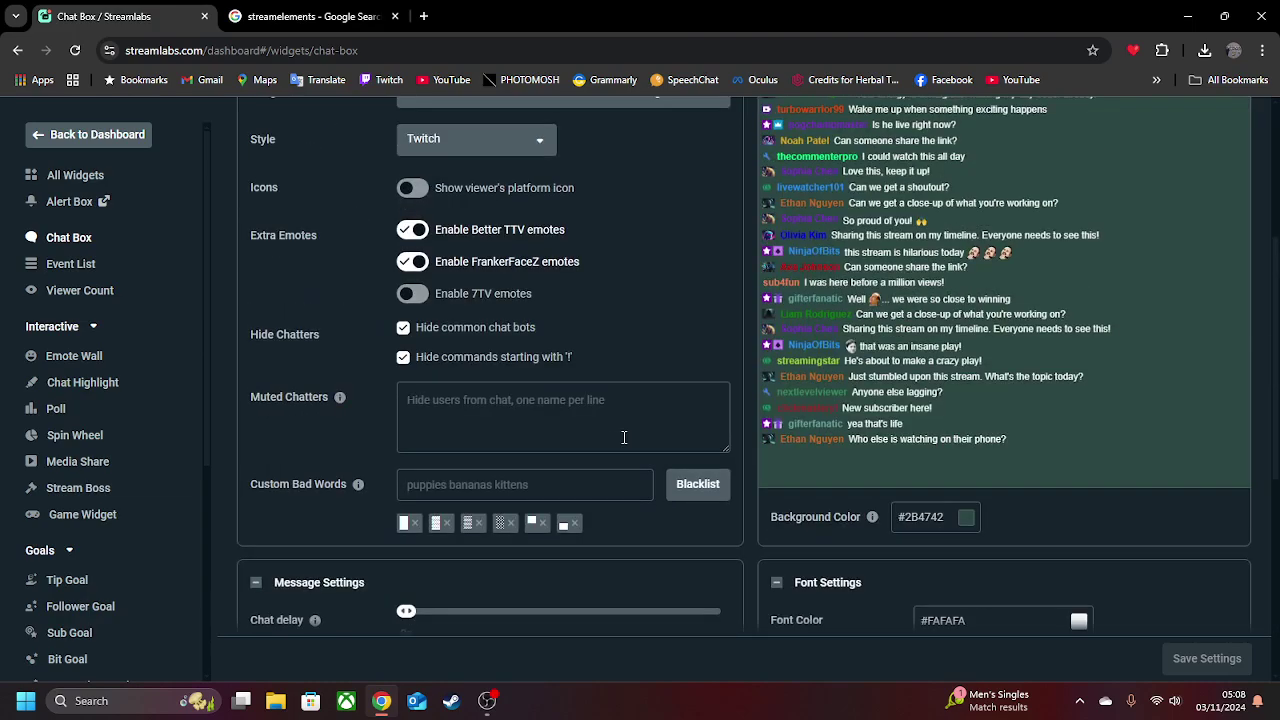
{"action": "scroll", "coordinate": [623, 437], "scroll_direction": "up", "scroll_amount": 3}
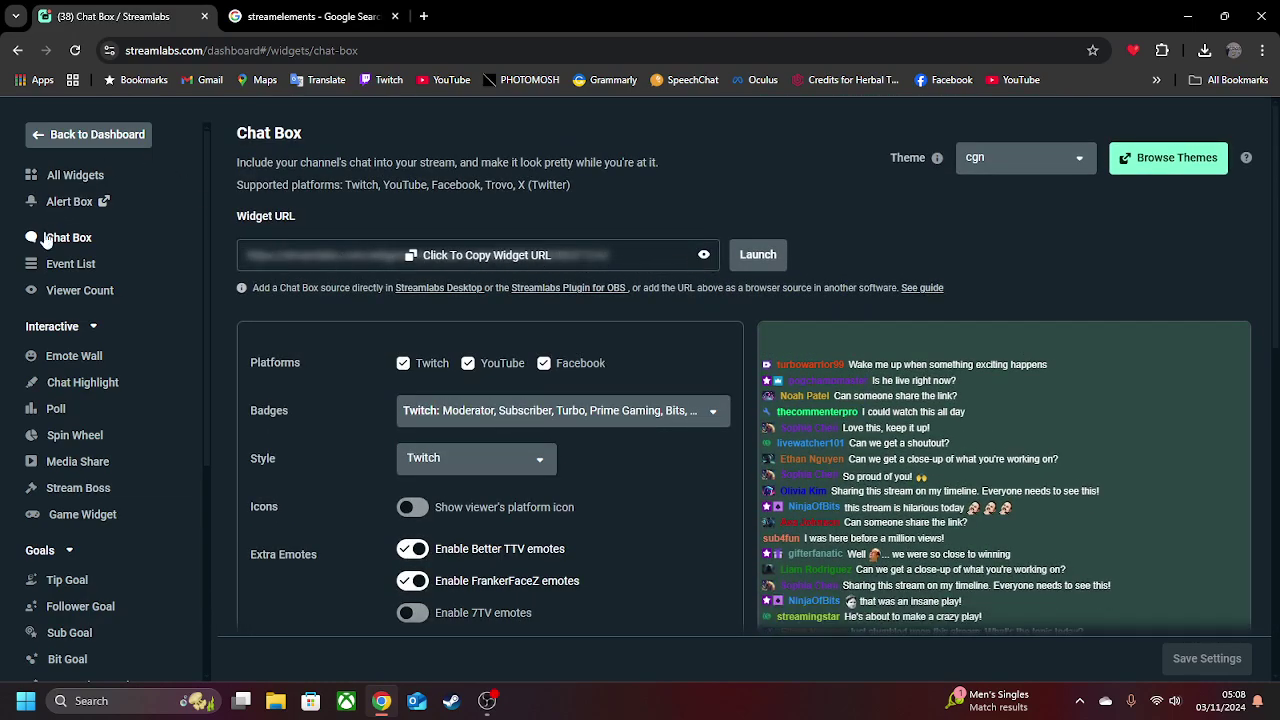
{"action": "left_click", "coordinate": [595, 250]}
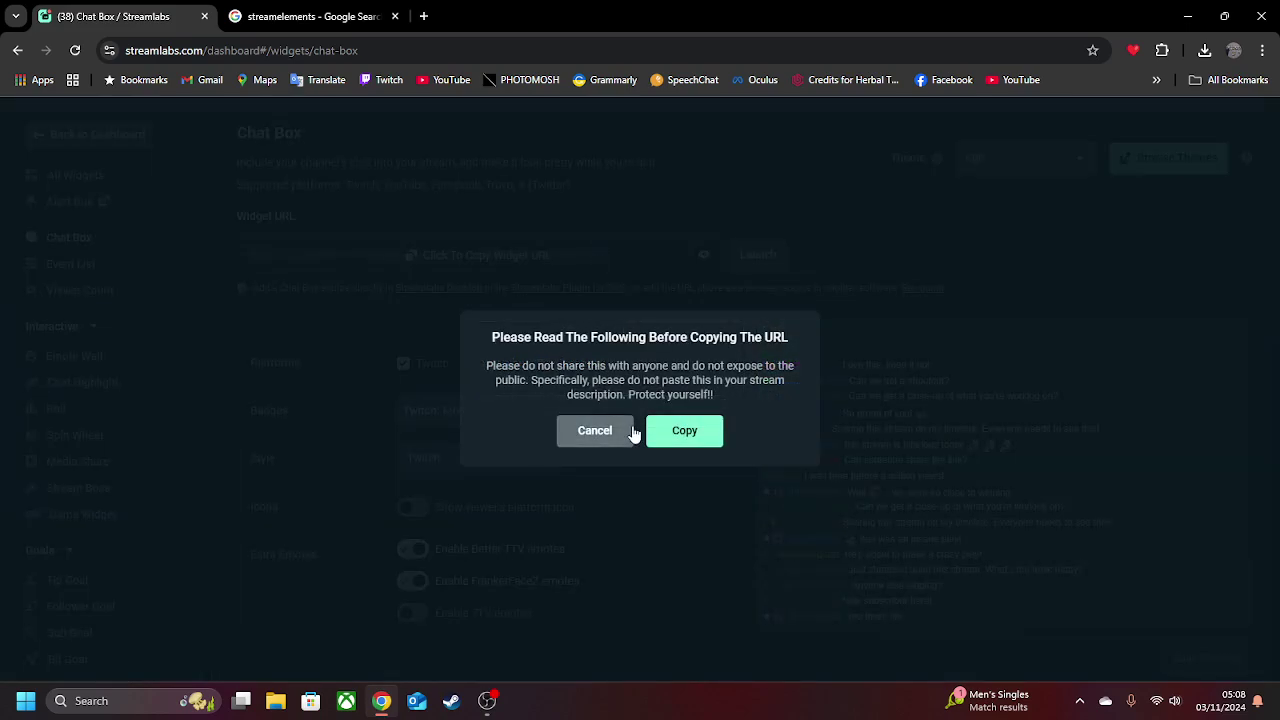
{"action": "left_click", "coordinate": [685, 430]}
- Add a new Browser source to the OBS scene, first trying the name 'chat'
{"action": "left_click", "coordinate": [489, 702]}
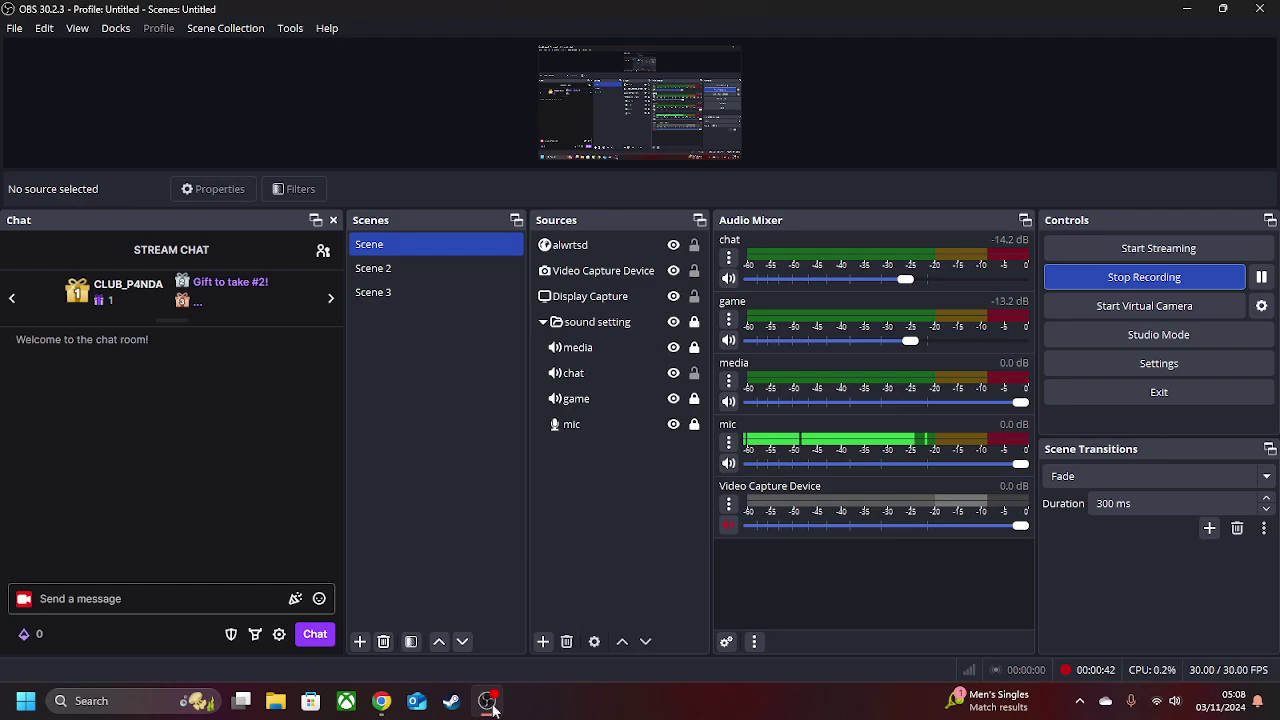
{"action": "right_click", "coordinate": [156, 416]}
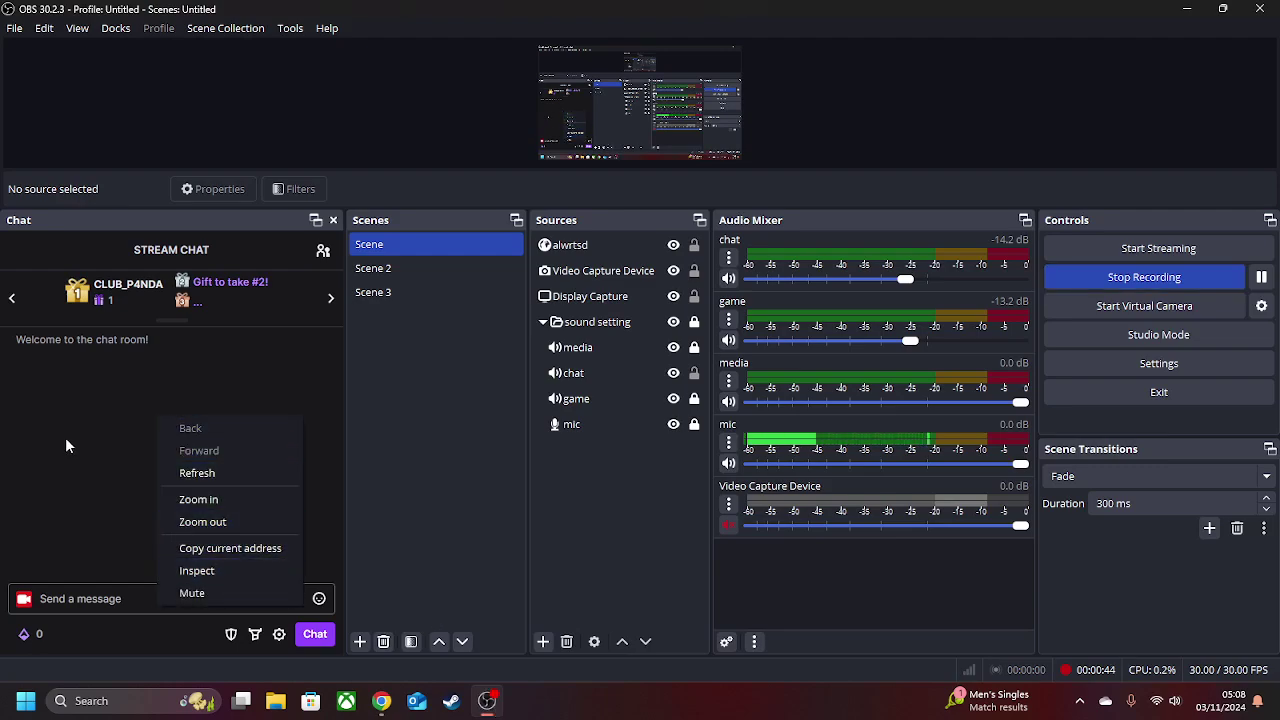
{"action": "left_click", "coordinate": [610, 474]}
{"action": "right_click", "coordinate": [612, 478]}
{"action": "mouse_move", "coordinate": [646, 488]}
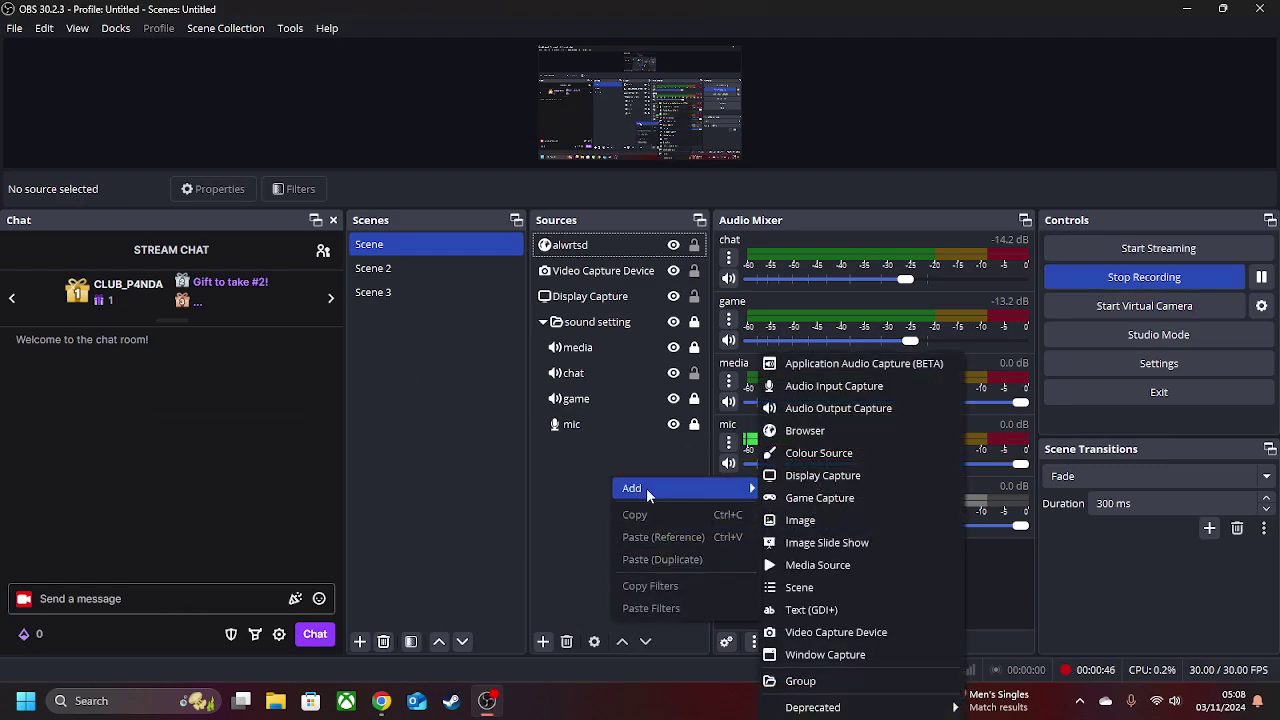
{"action": "left_click", "coordinate": [822, 432]}
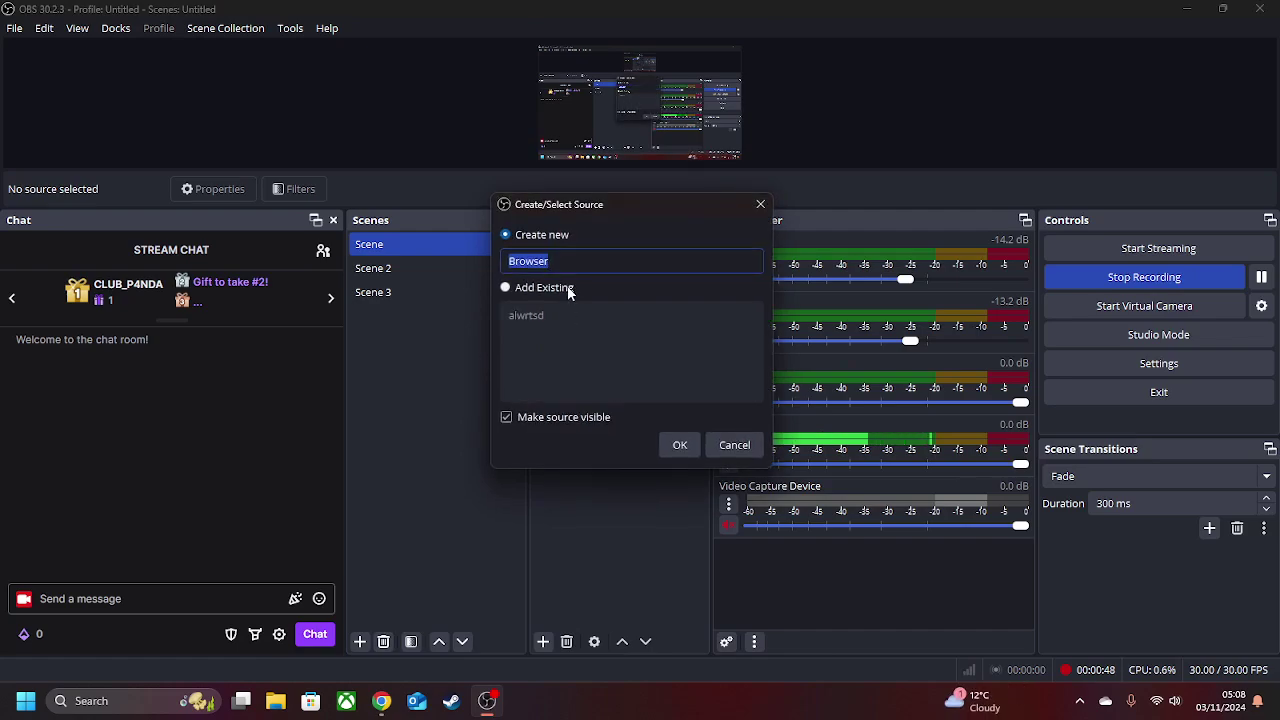
{"action": "type", "text": "chat"}
{"action": "key", "text": "Return"}
- Name the source 'chat box' and paste the Chat Box widget URL into its URL field
{"action": "left_click", "coordinate": [686, 355]}
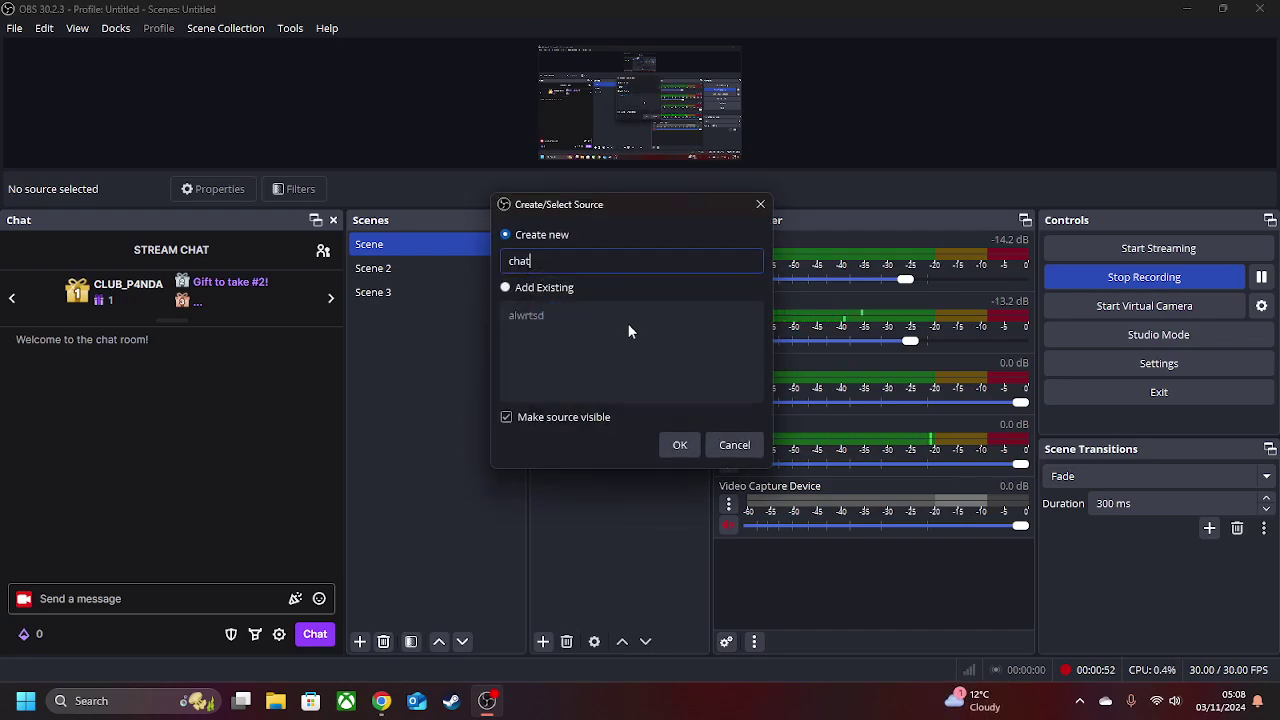
{"action": "type", "text": "box"}
{"action": "key", "text": "Return"}
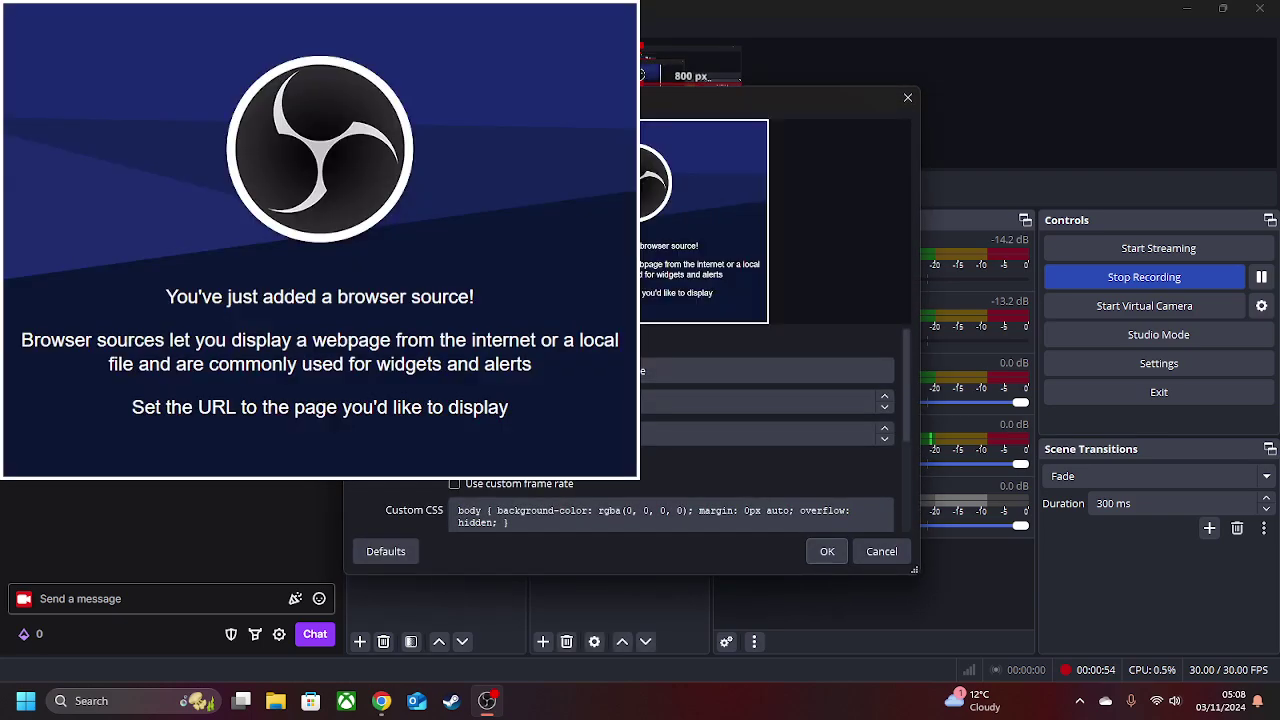
{"action": "left_click", "coordinate": [655, 368]}
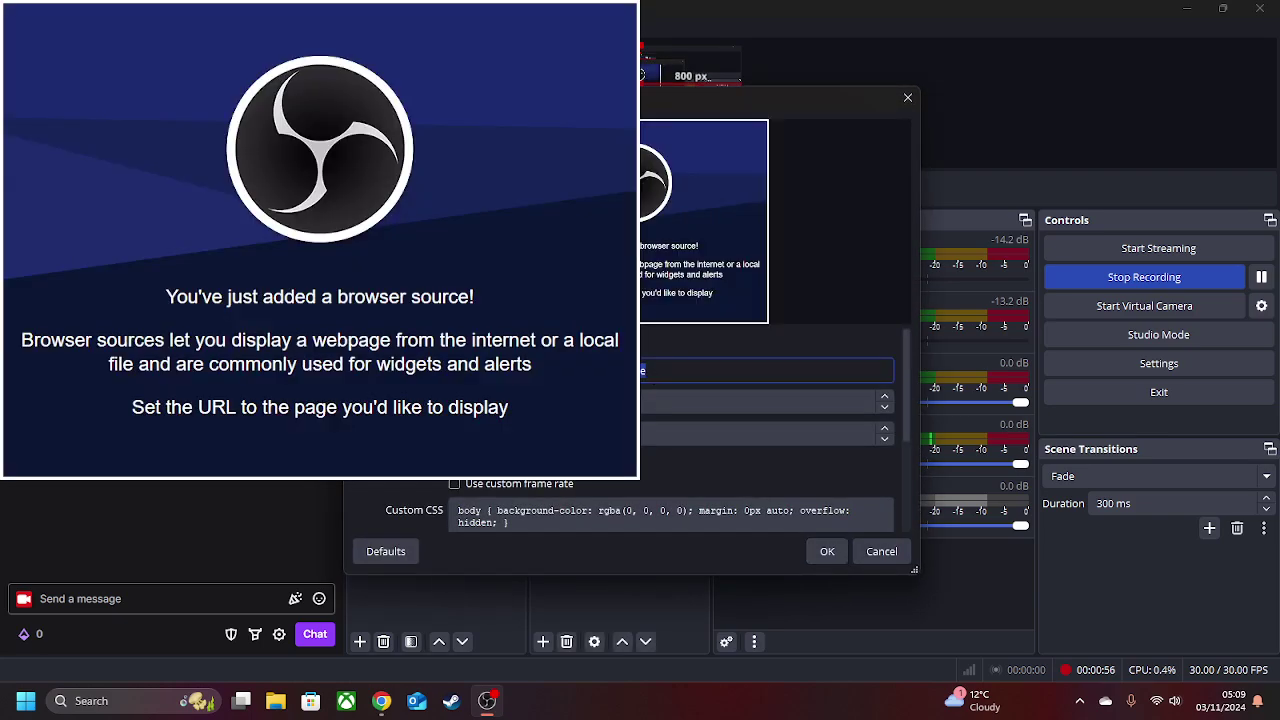
{"action": "key", "text": "ctrl+v"}
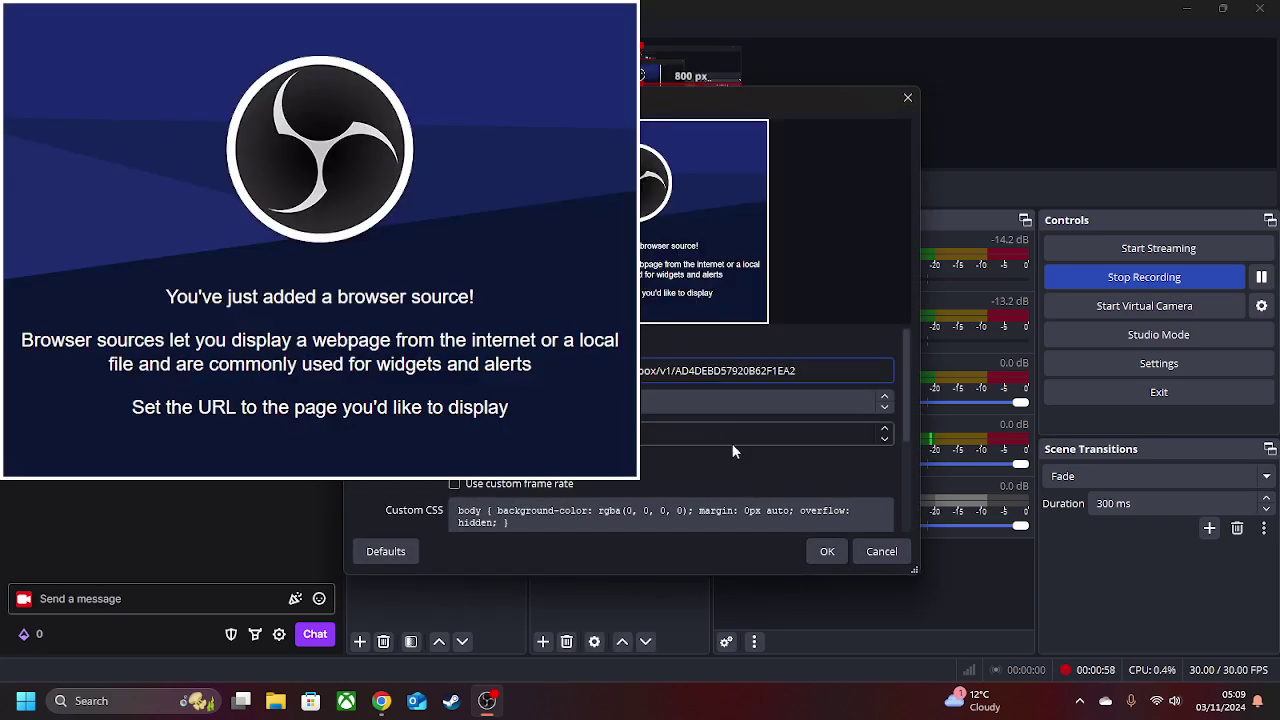
- Save the browser source, drag the chat box to the canvas's right side, and enlarge the preview
{"action": "left_click", "coordinate": [827, 551]}
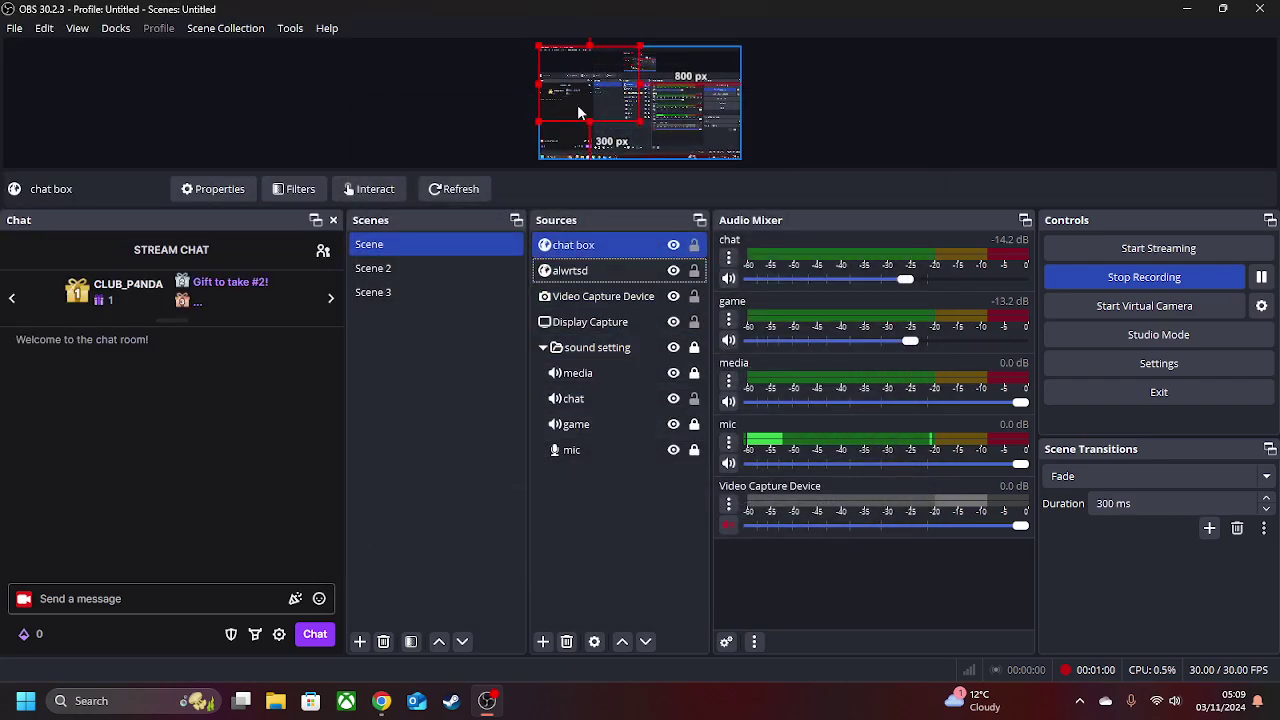
{"action": "left_click_drag", "start_coordinate": [577, 104], "coordinate": [673, 113]}
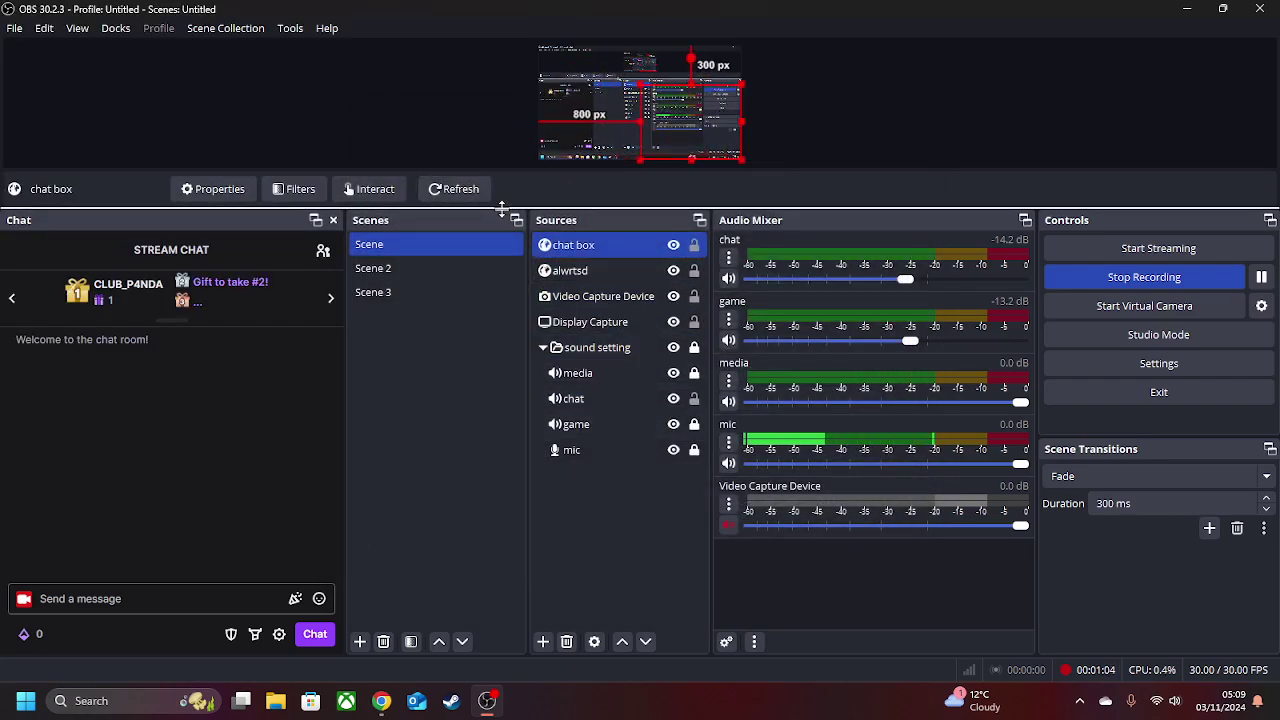
{"action": "left_click_drag", "start_coordinate": [494, 210], "coordinate": [506, 296]}
- Send a 'test' message from the OBS chat dock
{"action": "left_click", "coordinate": [145, 600]}
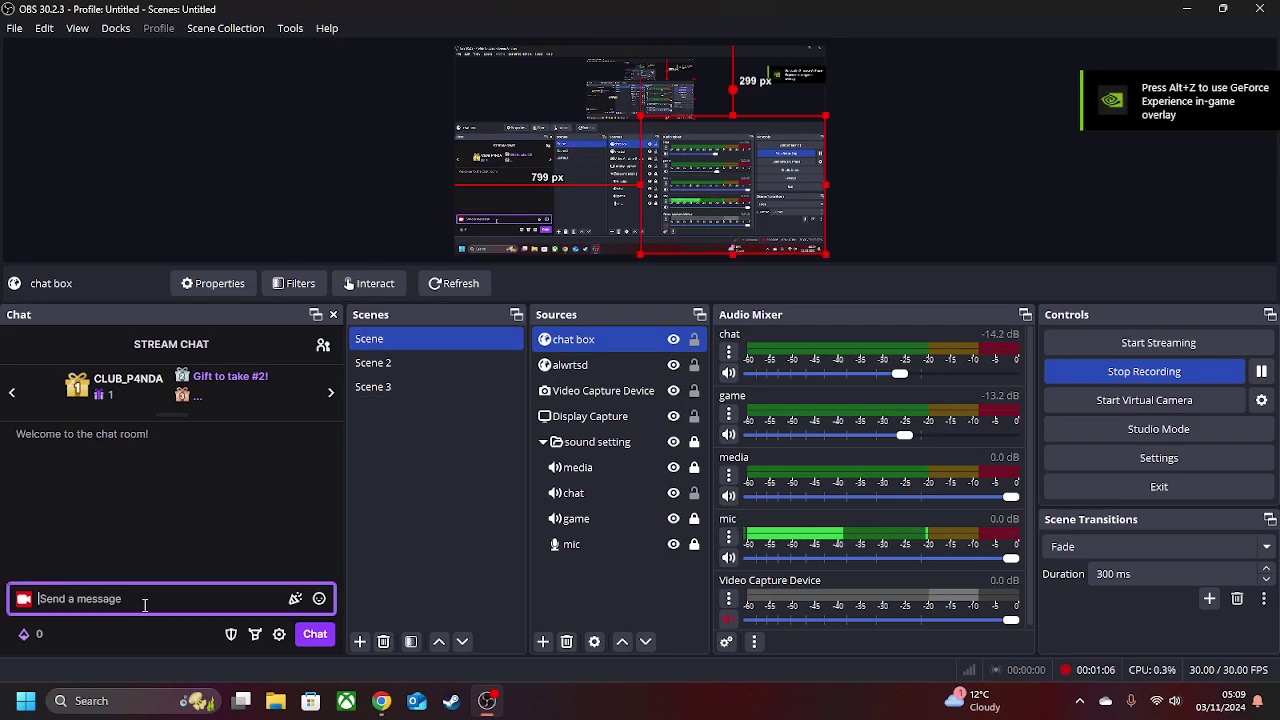
{"action": "type", "text": "test"}
{"action": "key", "text": "Return"}
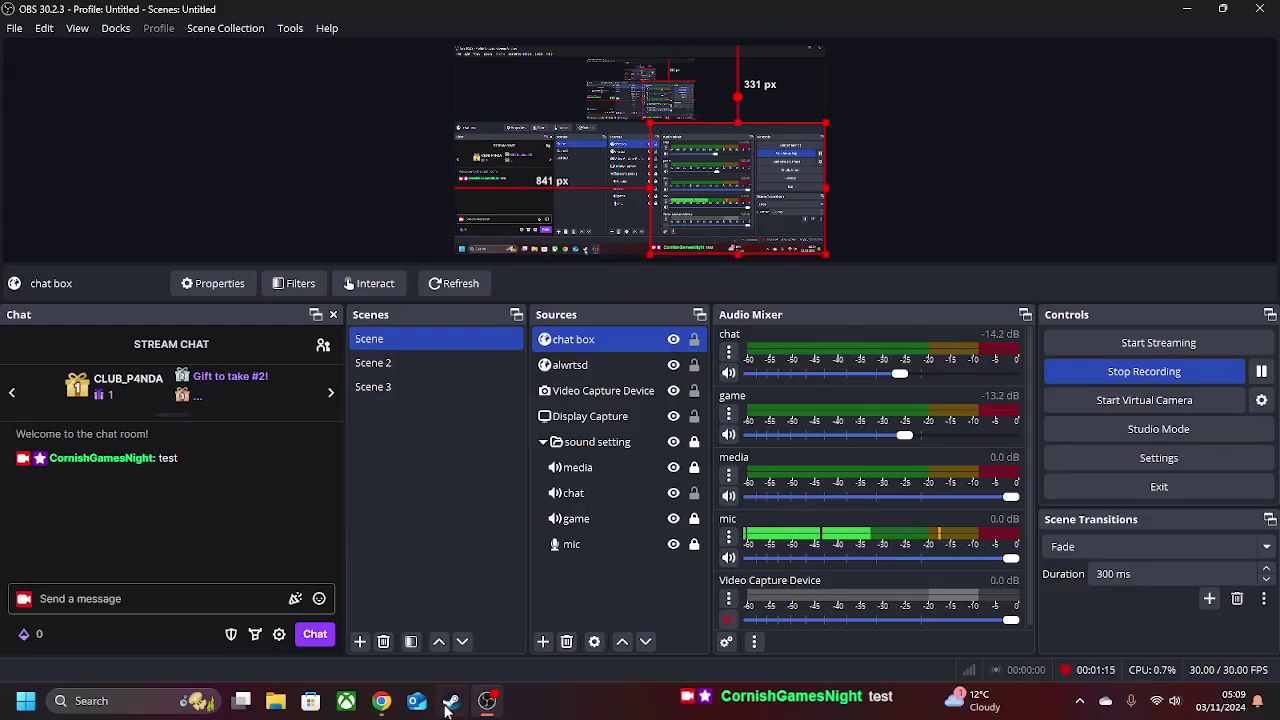
{"action": "left_click", "coordinate": [379, 703]}
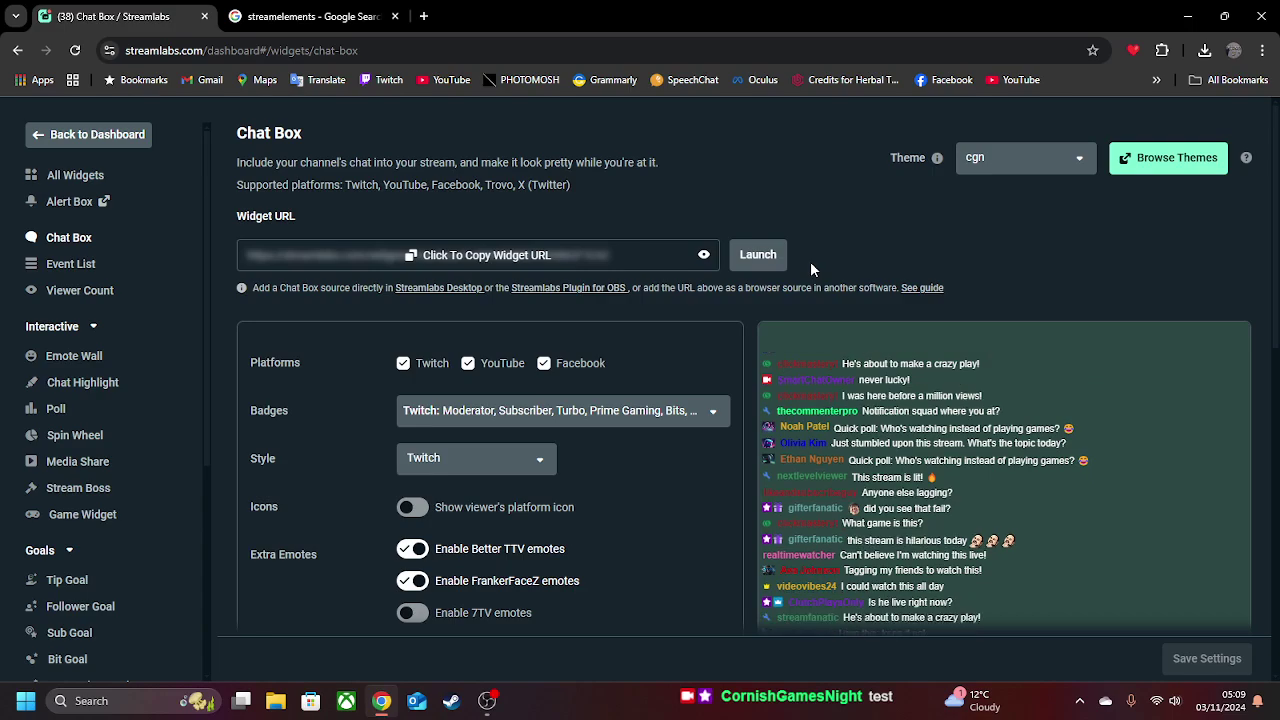
- Review the Streamlabs Chat Box settings, then move to the 'streamelements - Google Search' tab
{"action": "scroll", "coordinate": [571, 451], "scroll_direction": "down", "scroll_amount": 5}
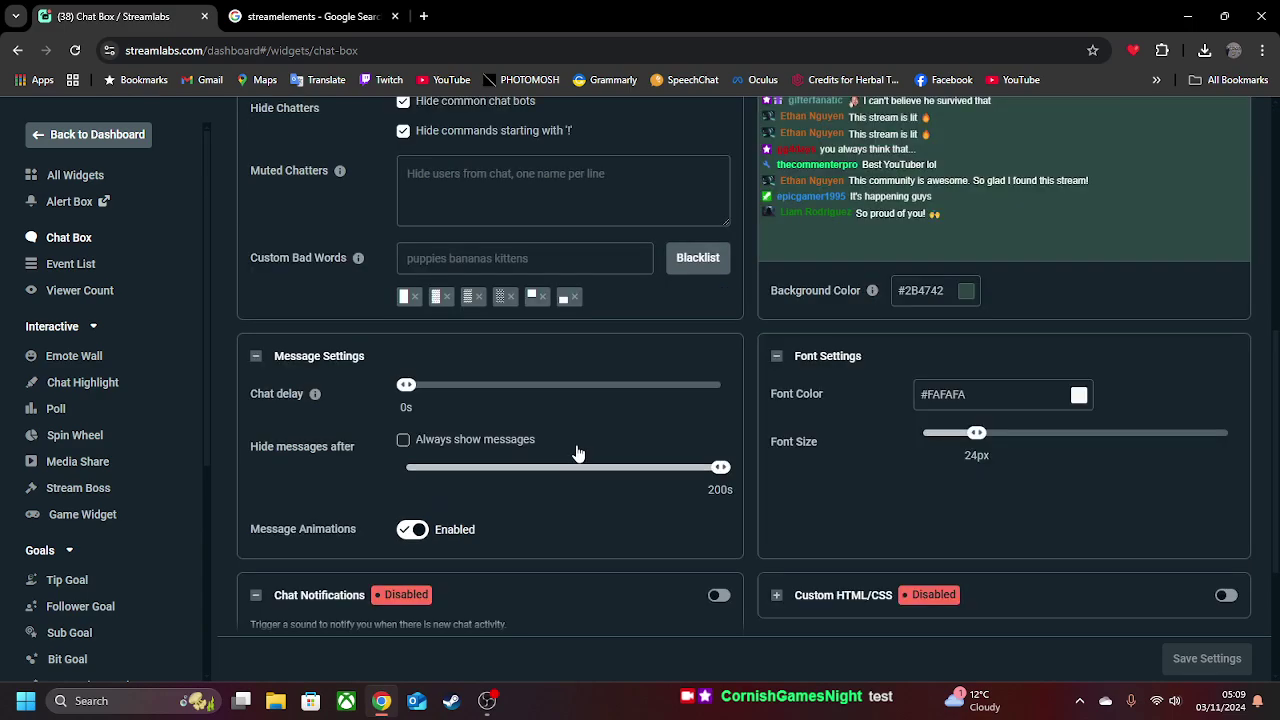
{"action": "scroll", "coordinate": [576, 444], "scroll_direction": "up", "scroll_amount": 2}
{"action": "scroll", "coordinate": [576, 444], "scroll_direction": "up", "scroll_amount": 3}
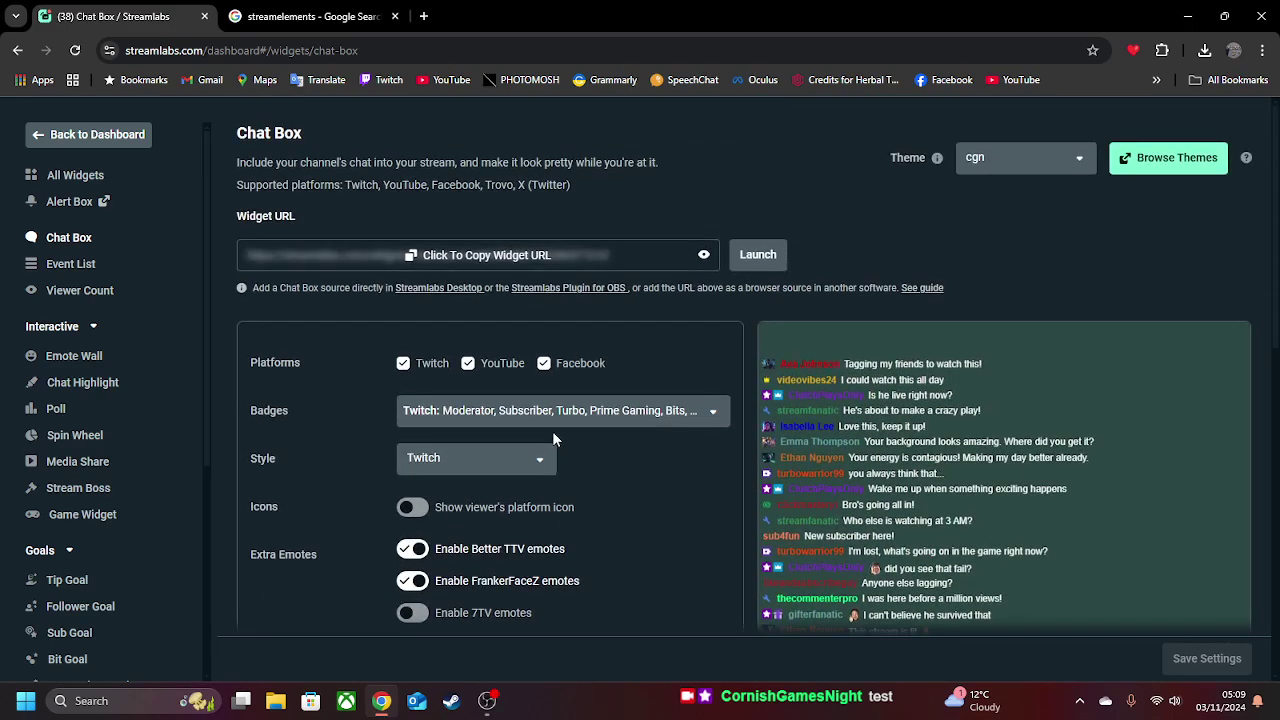
{"action": "key", "text": "alt+Tab"}
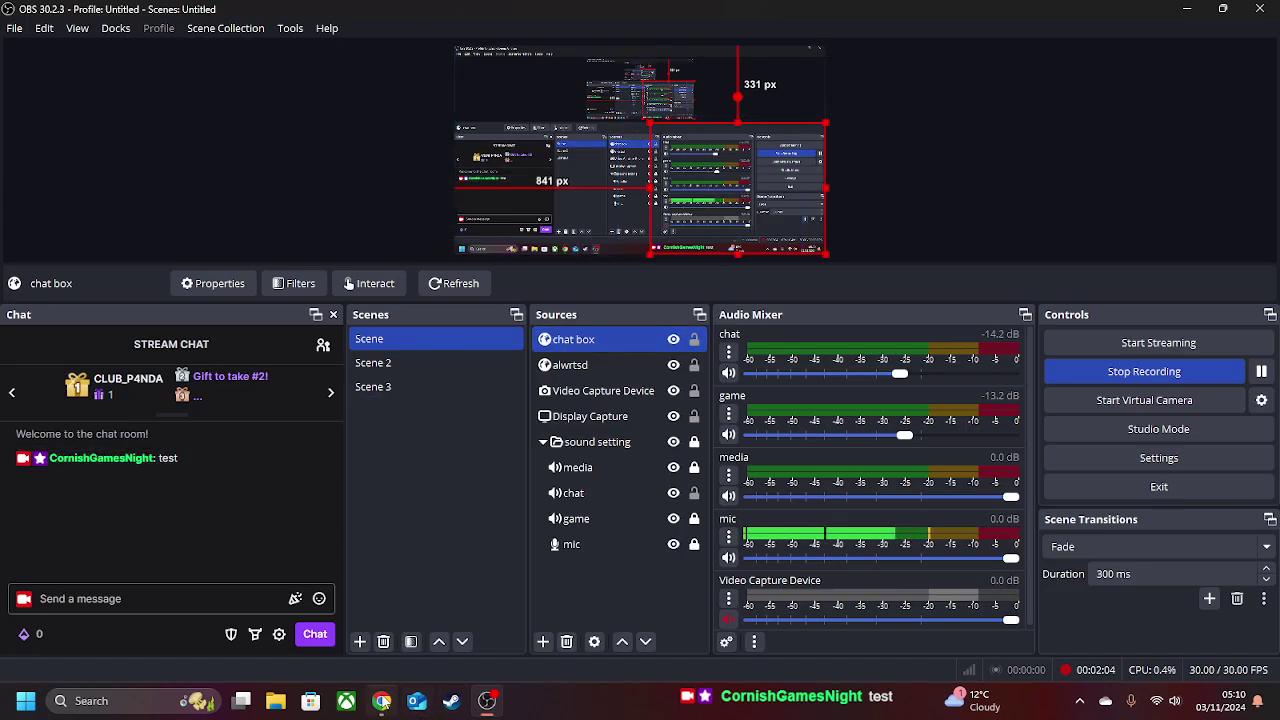
{"action": "mouse_move", "coordinate": [381, 704]}
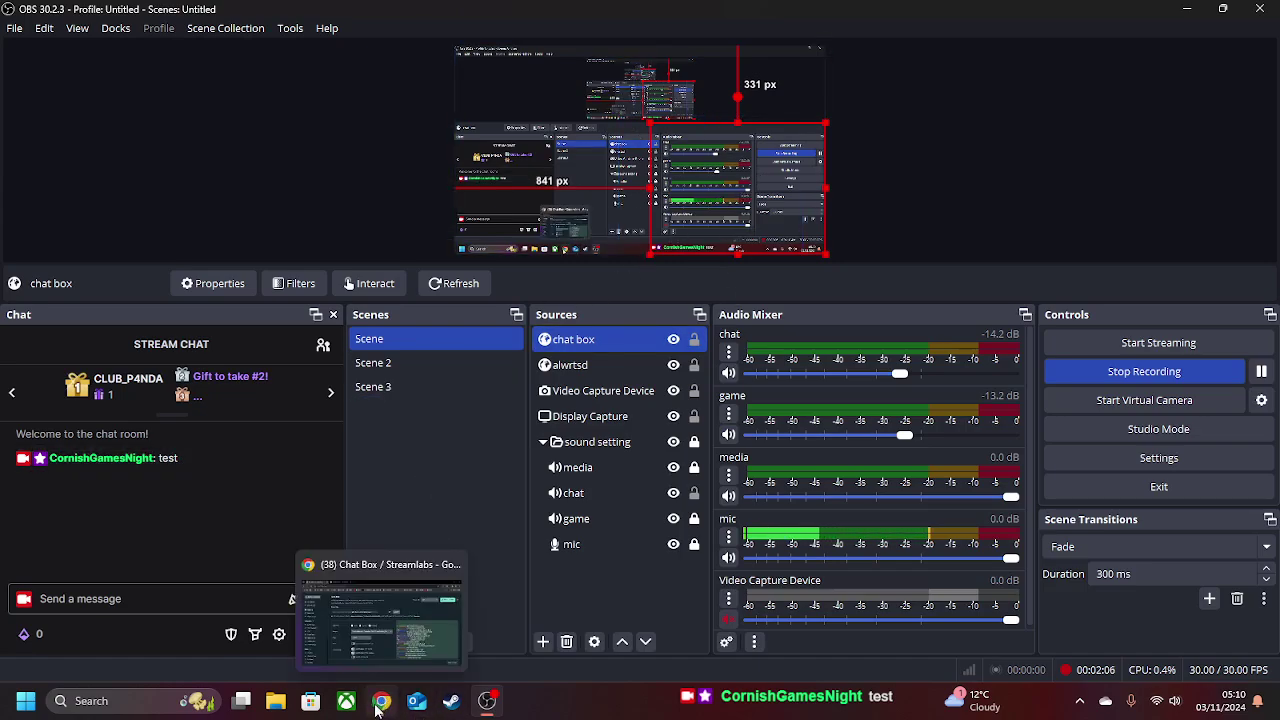
{"action": "mouse_move", "coordinate": [475, 706]}
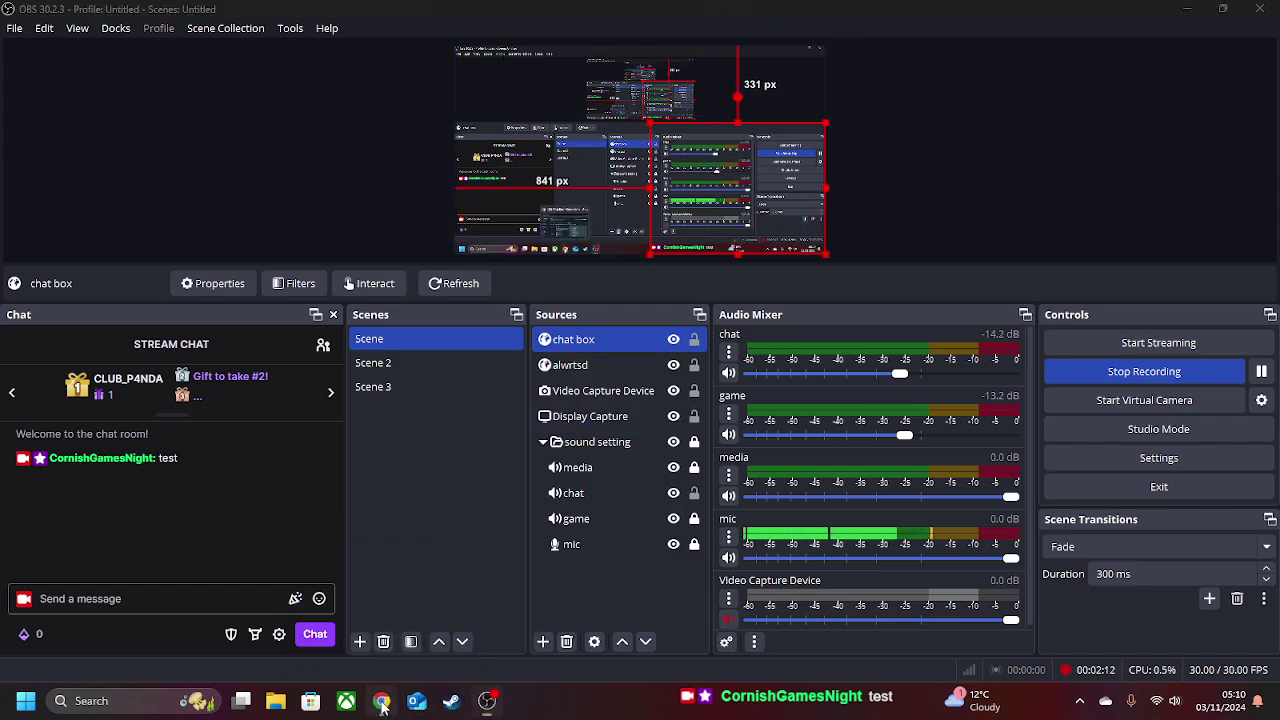
{"action": "key", "text": "alt+Tab"}
{"action": "scroll", "coordinate": [670, 415], "scroll_direction": "down", "scroll_amount": 4}
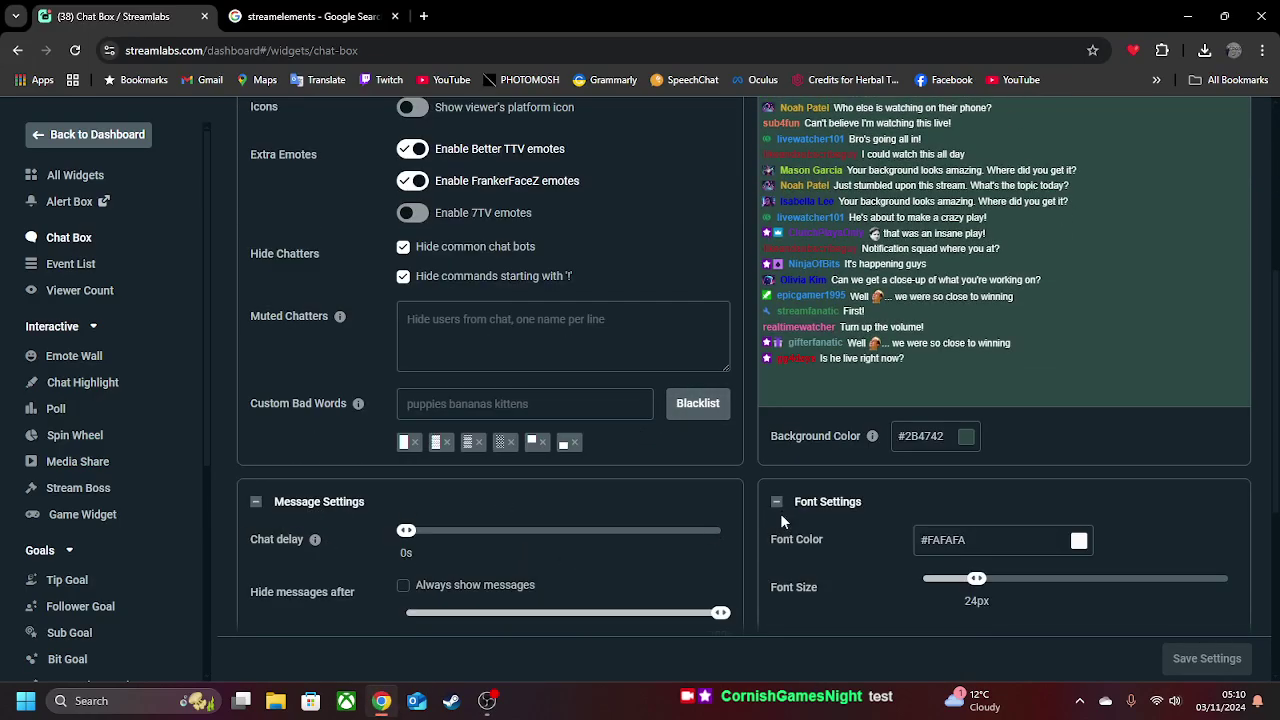
{"action": "scroll", "coordinate": [780, 513], "scroll_direction": "up", "scroll_amount": 5}
{"action": "left_click", "coordinate": [330, 16]}
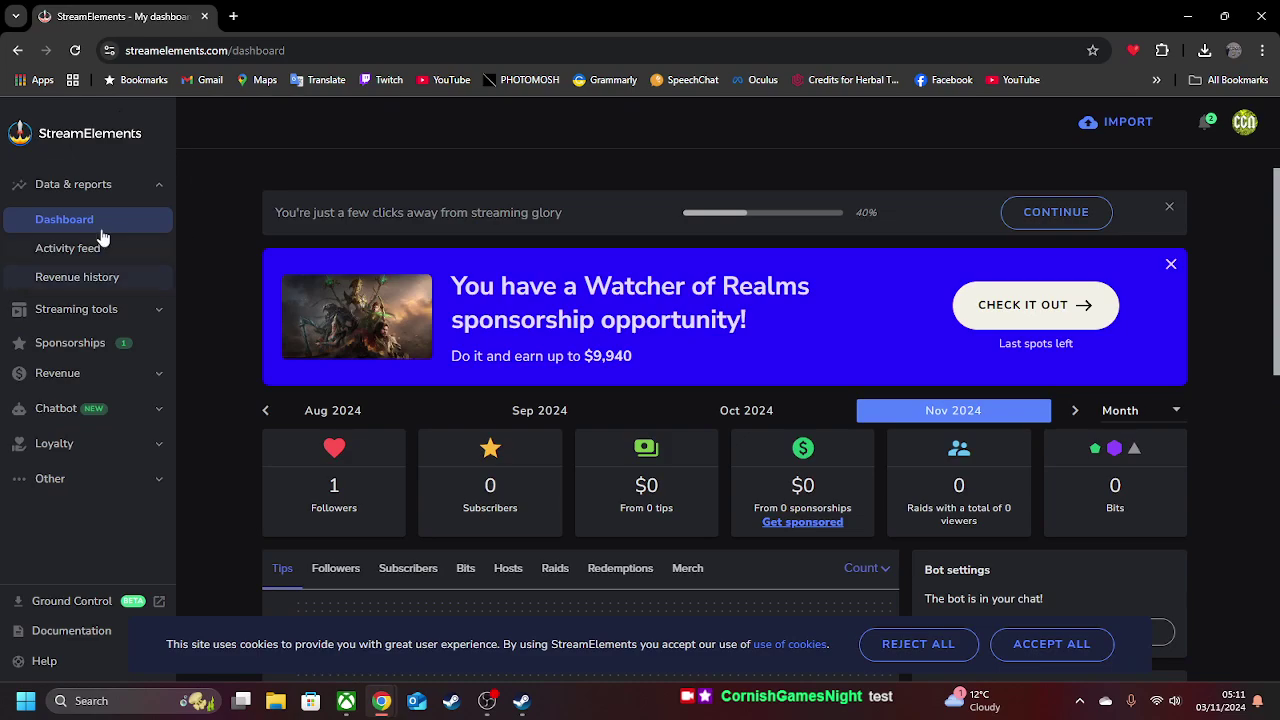
- Go to Streaming tools > My Overlays in StreamElements and create an unnamed new overlay
{"action": "left_click", "coordinate": [70, 312]}
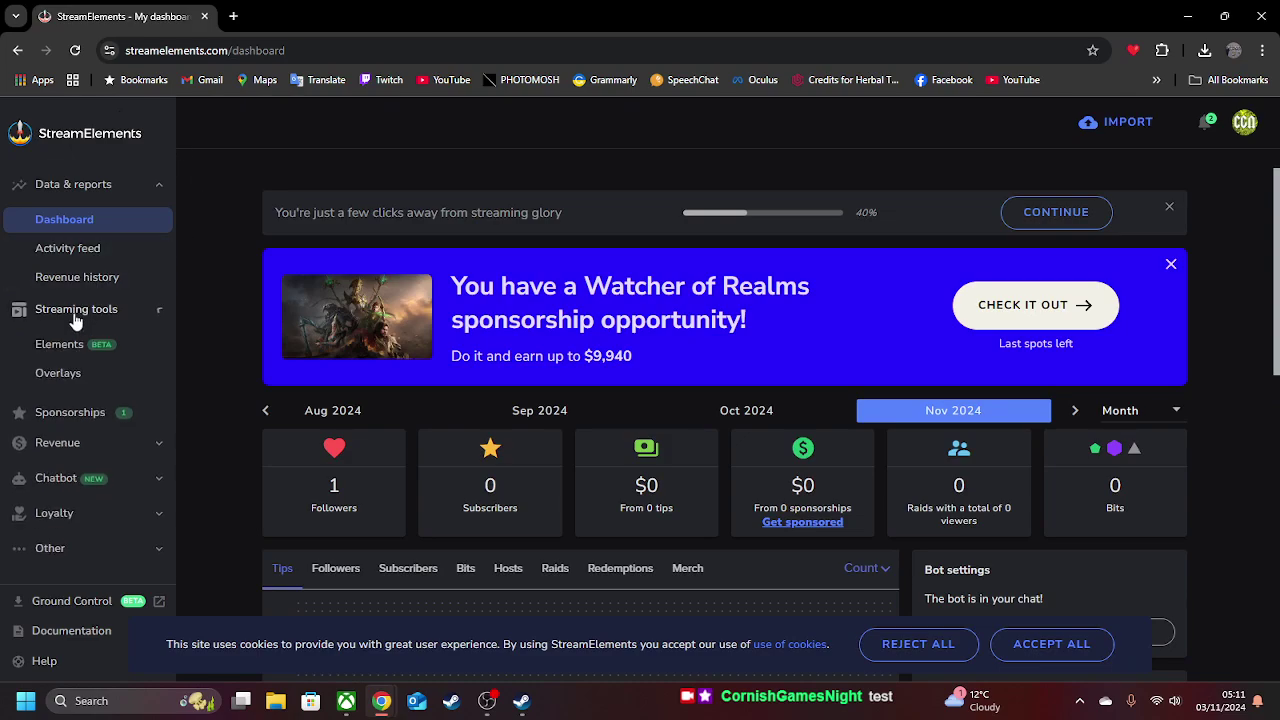
{"action": "left_click", "coordinate": [55, 380]}
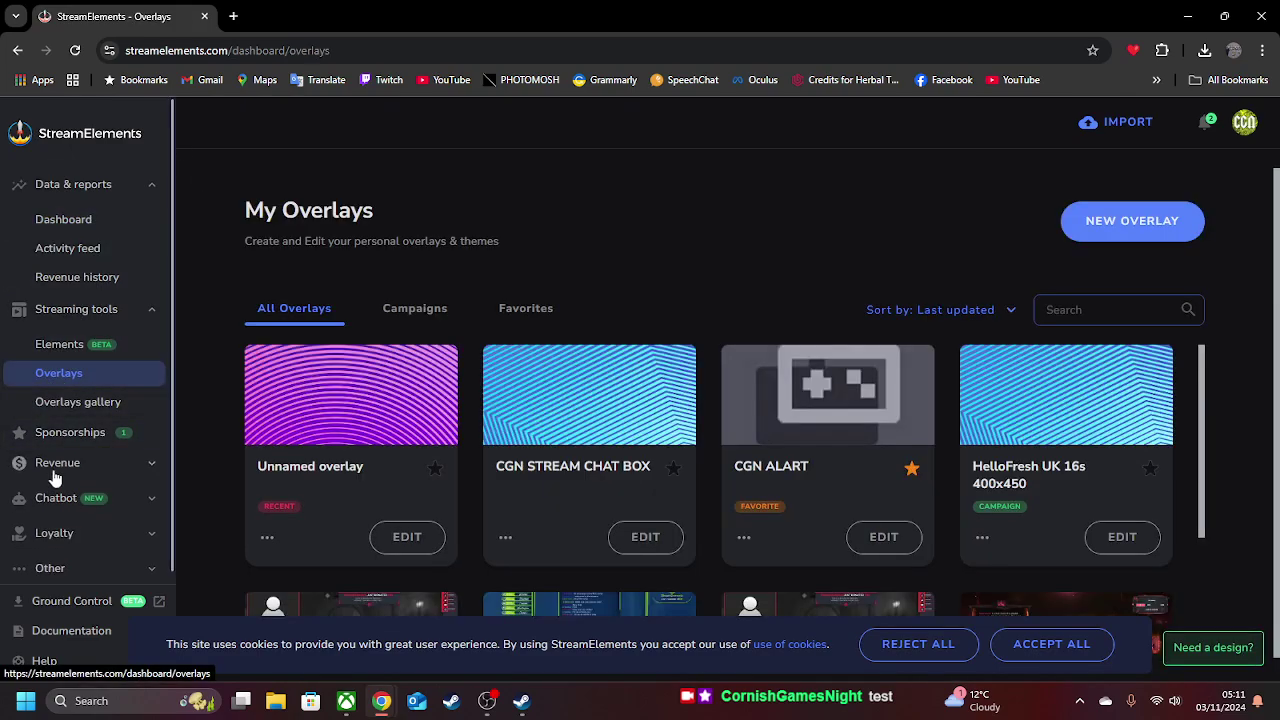
{"action": "left_click", "coordinate": [55, 490]}
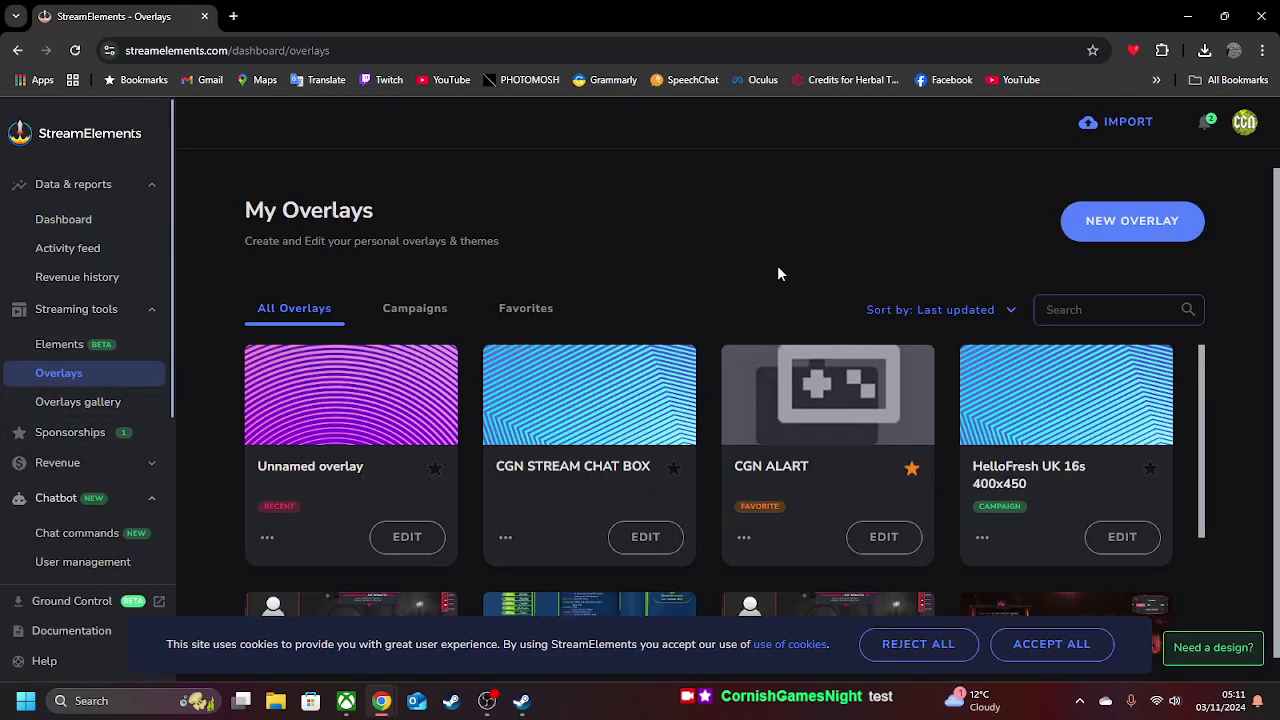
{"action": "left_click", "coordinate": [1100, 228]}
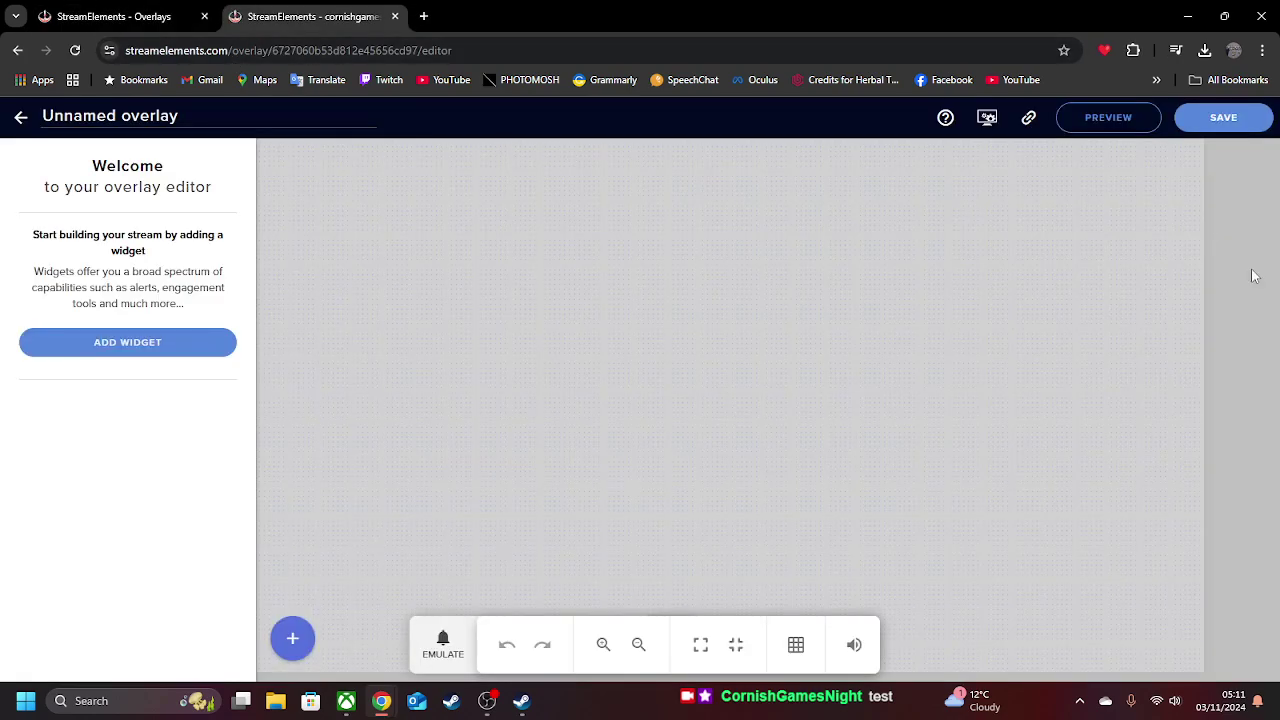
- Add the 'Your stream's chat' widget from Stream Tools, move it toward the canvas centre, and enlarge it
{"action": "left_click", "coordinate": [170, 346]}
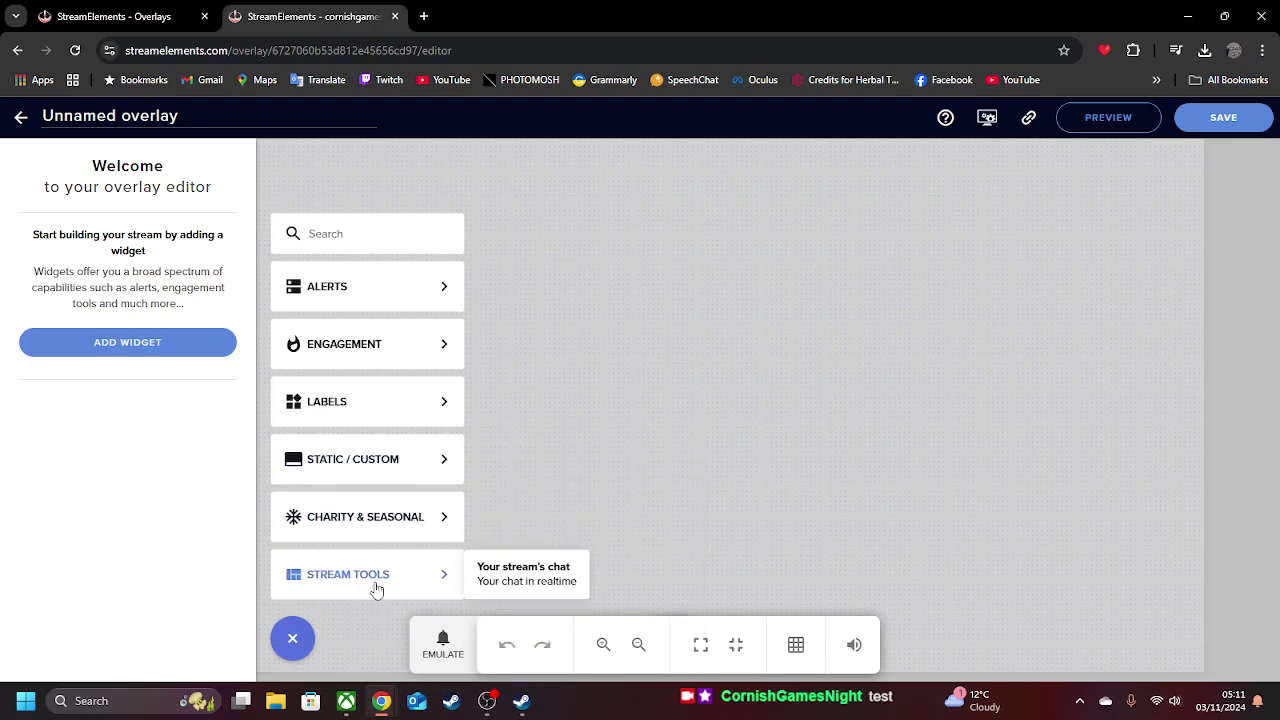
{"action": "left_click", "coordinate": [538, 583]}
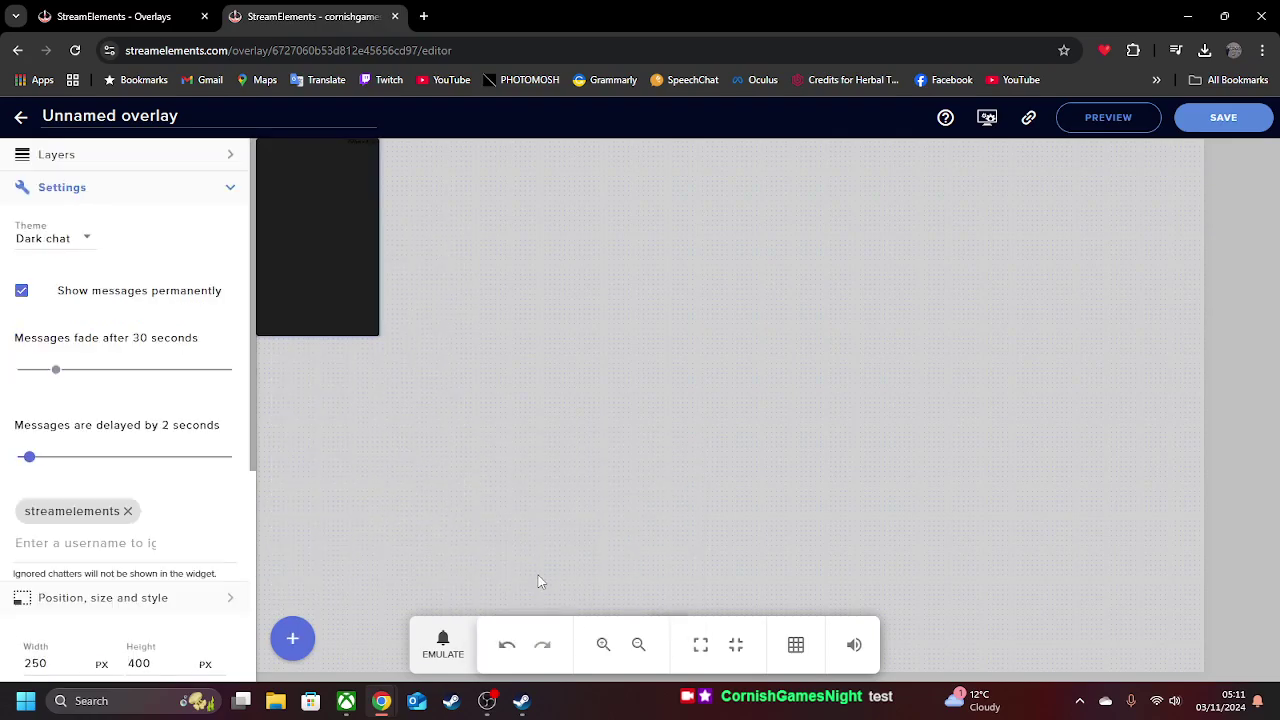
{"action": "left_click_drag", "start_coordinate": [313, 201], "coordinate": [675, 325]}
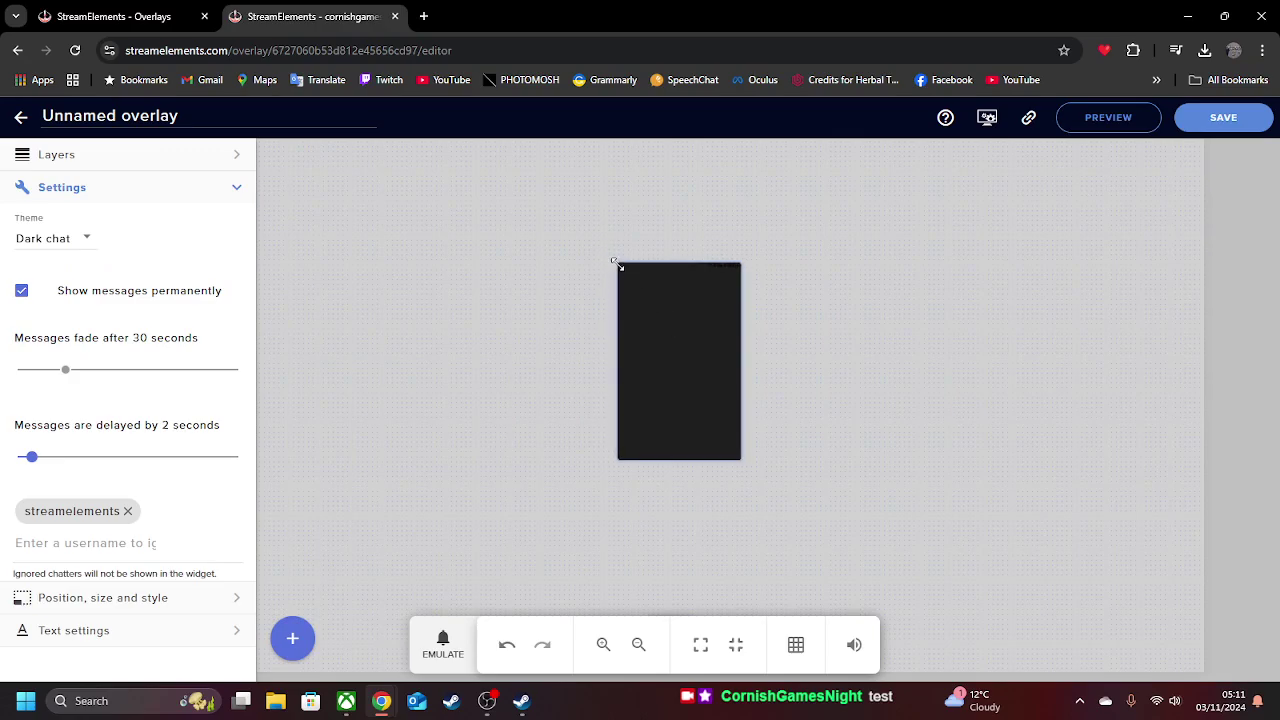
{"action": "left_click_drag", "start_coordinate": [617, 264], "coordinate": [565, 208]}
- Enlarge the chat widget further and drag the message delay slider down to zero
{"action": "left_click_drag", "start_coordinate": [741, 460], "coordinate": [759, 507]}
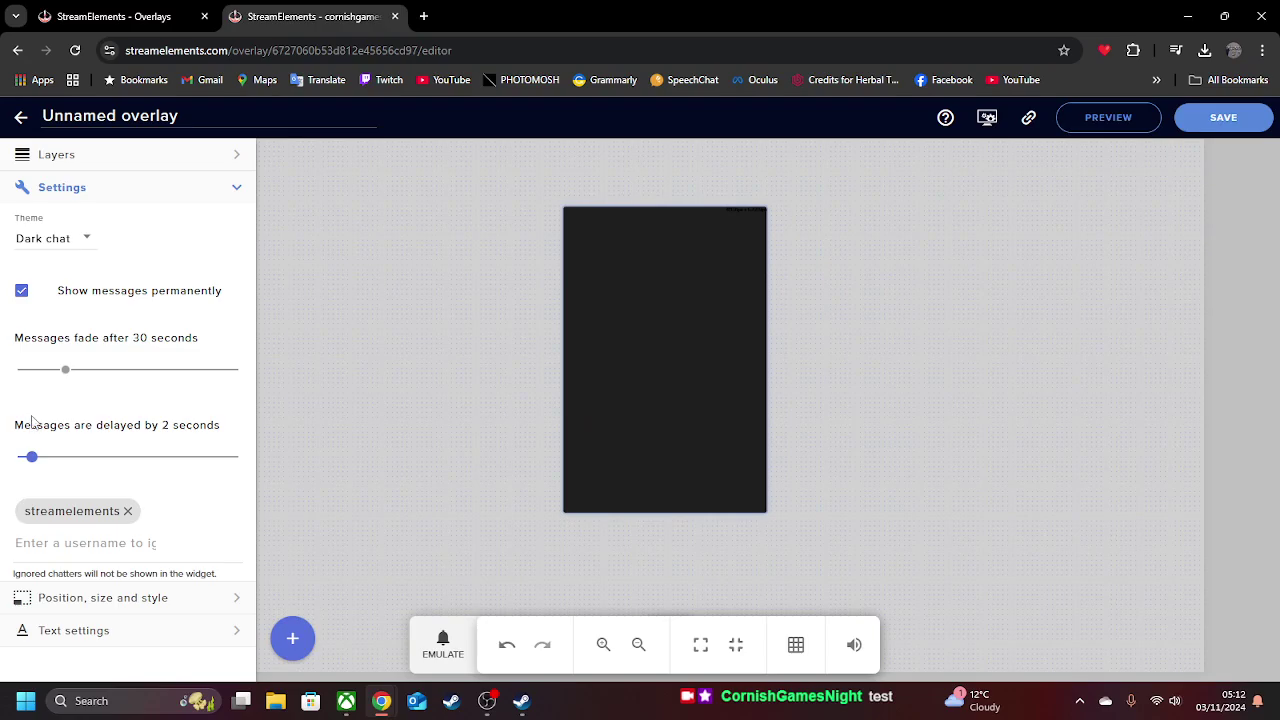
{"action": "left_click_drag", "start_coordinate": [35, 462], "coordinate": [3, 465]}
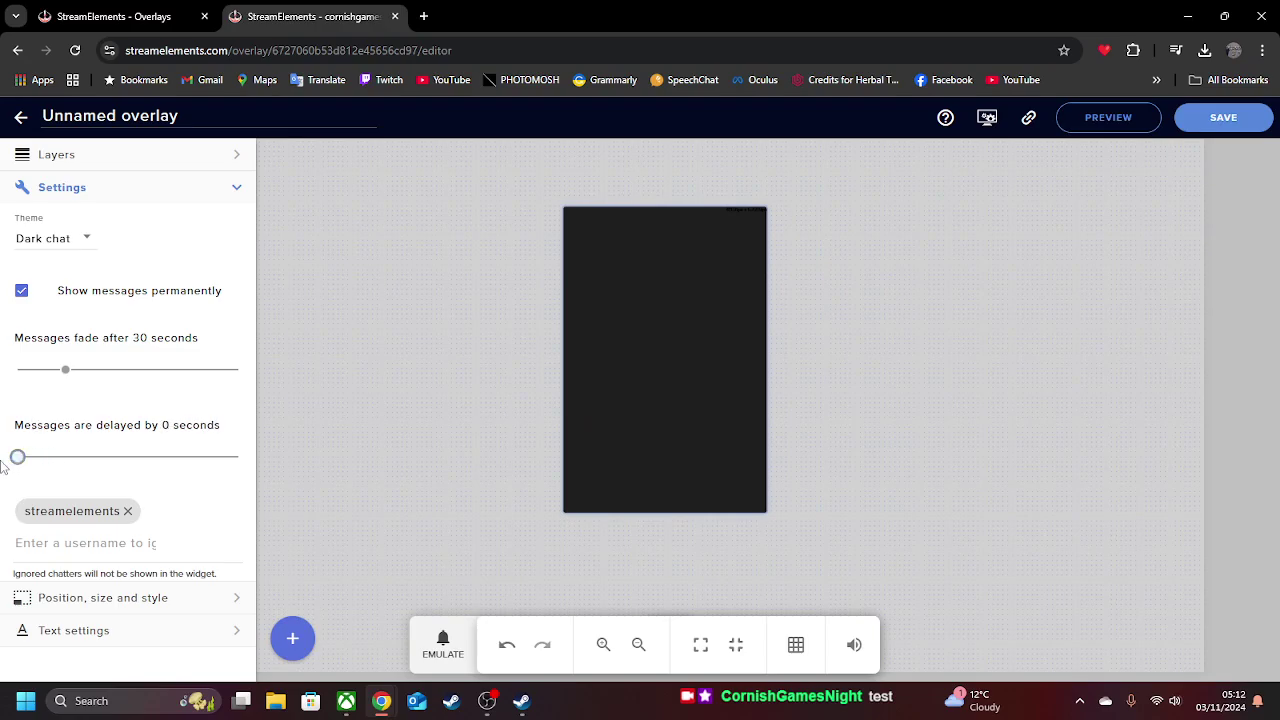
{"action": "left_click_drag", "start_coordinate": [65, 372], "coordinate": [2, 369]}
{"action": "left_click", "coordinate": [71, 376]}
- Set the chat widget's text font to Comic Sans MS
{"action": "left_click", "coordinate": [116, 600]}
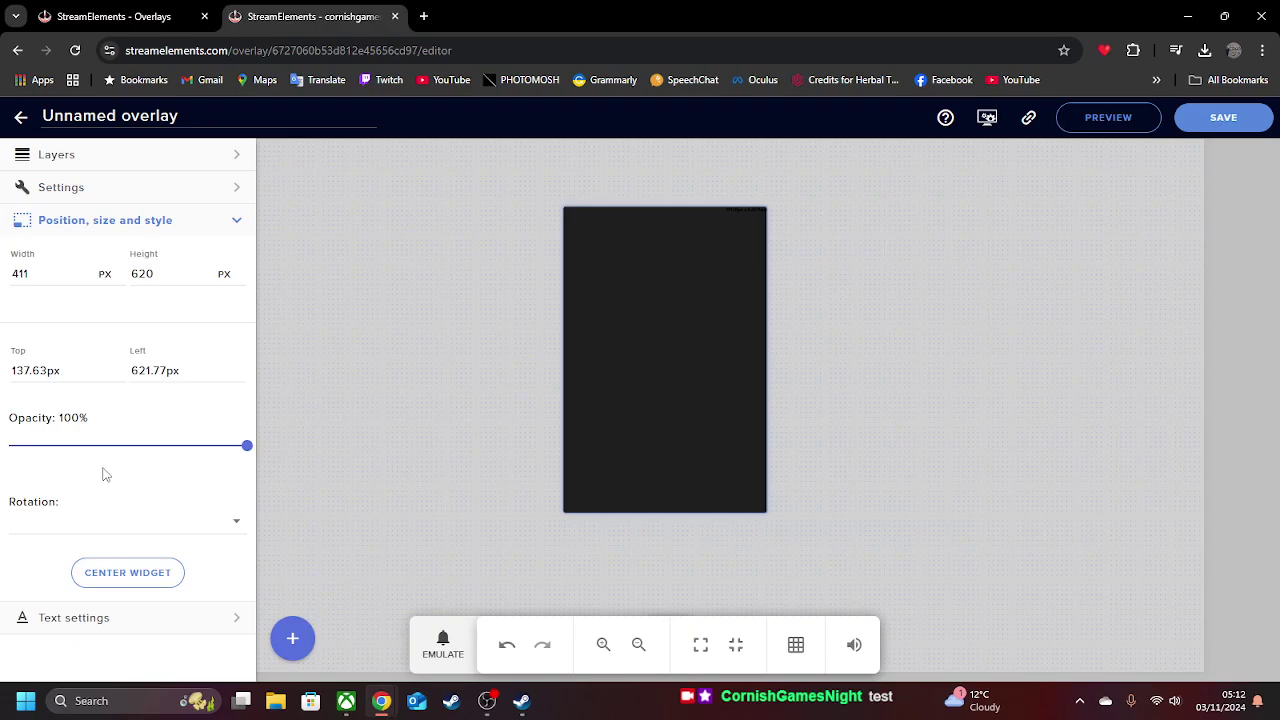
{"action": "left_click", "coordinate": [100, 617]}
{"action": "left_click", "coordinate": [68, 347]}
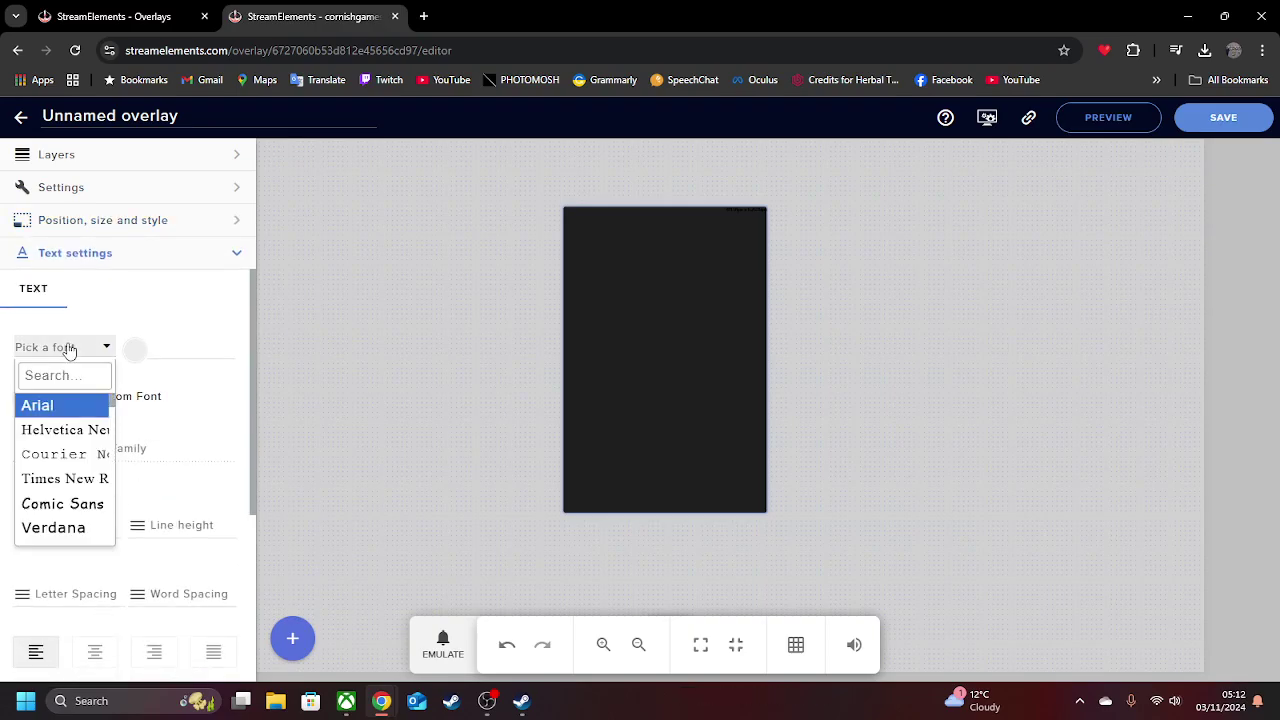
{"action": "left_click", "coordinate": [66, 505]}
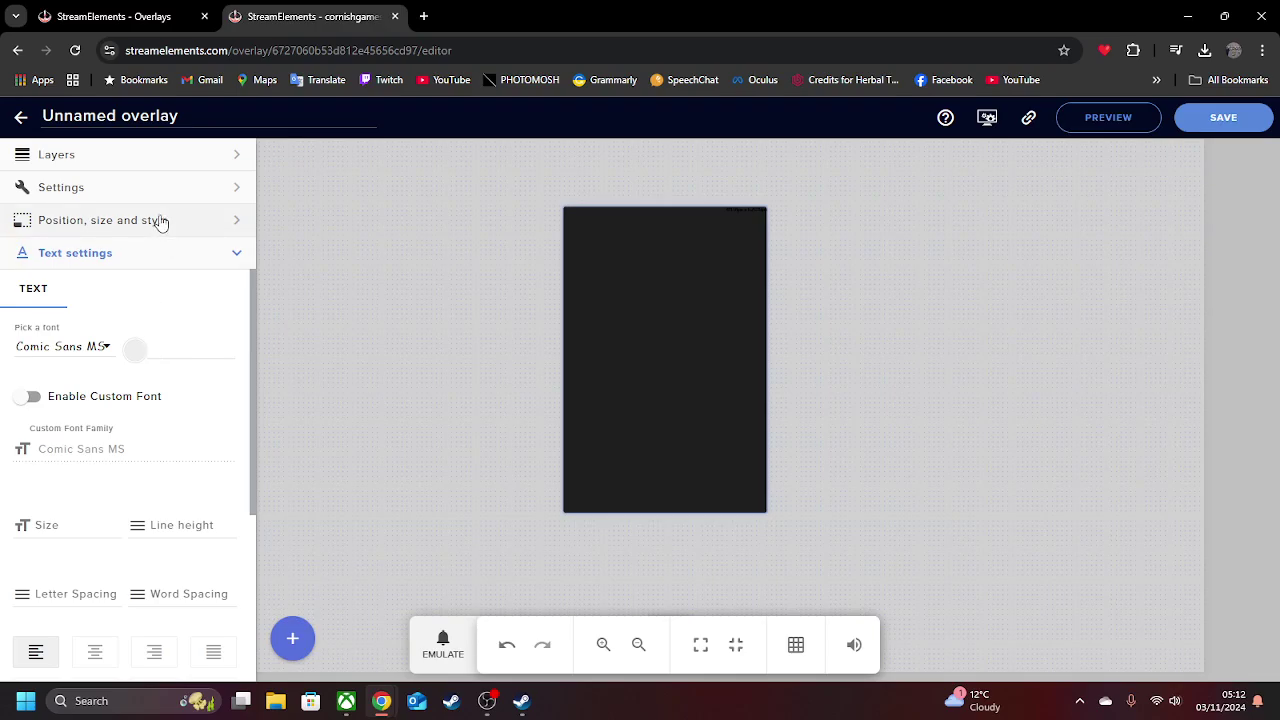
{"action": "left_click", "coordinate": [160, 154]}
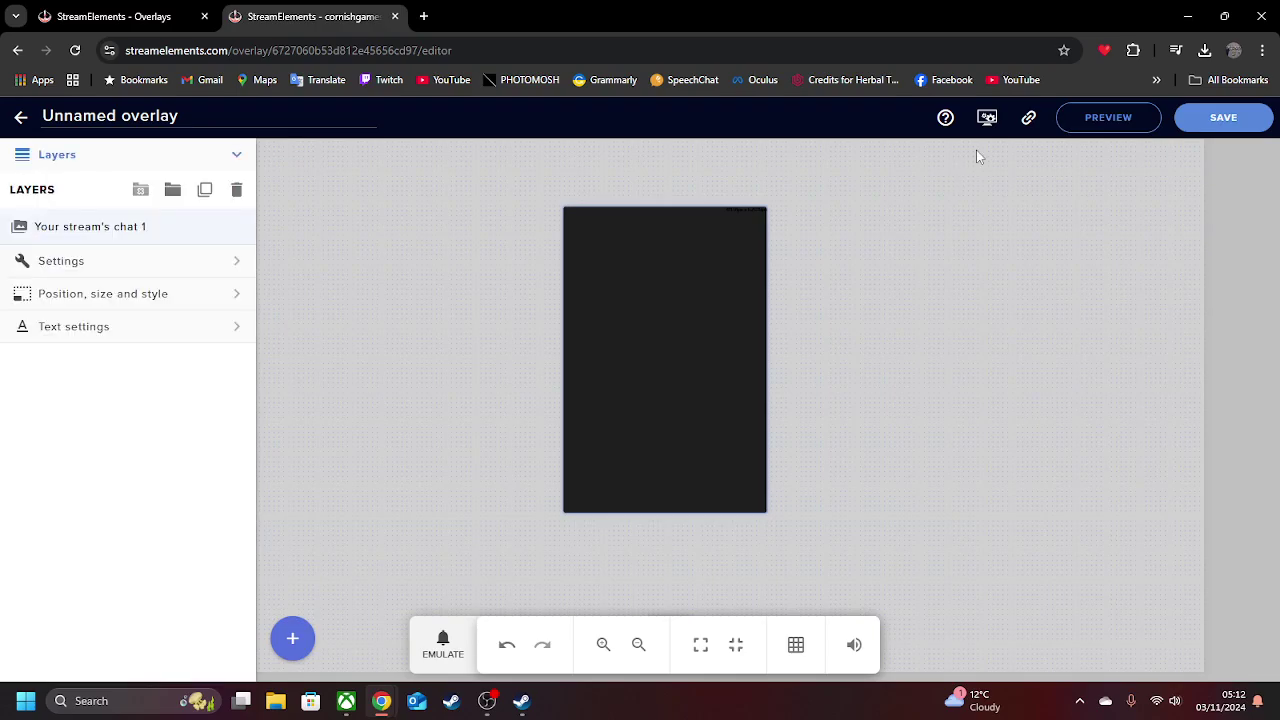
- Save the StreamElements overlay with the name 'my chat', then copy its overlay link
{"action": "left_click", "coordinate": [1030, 120]}
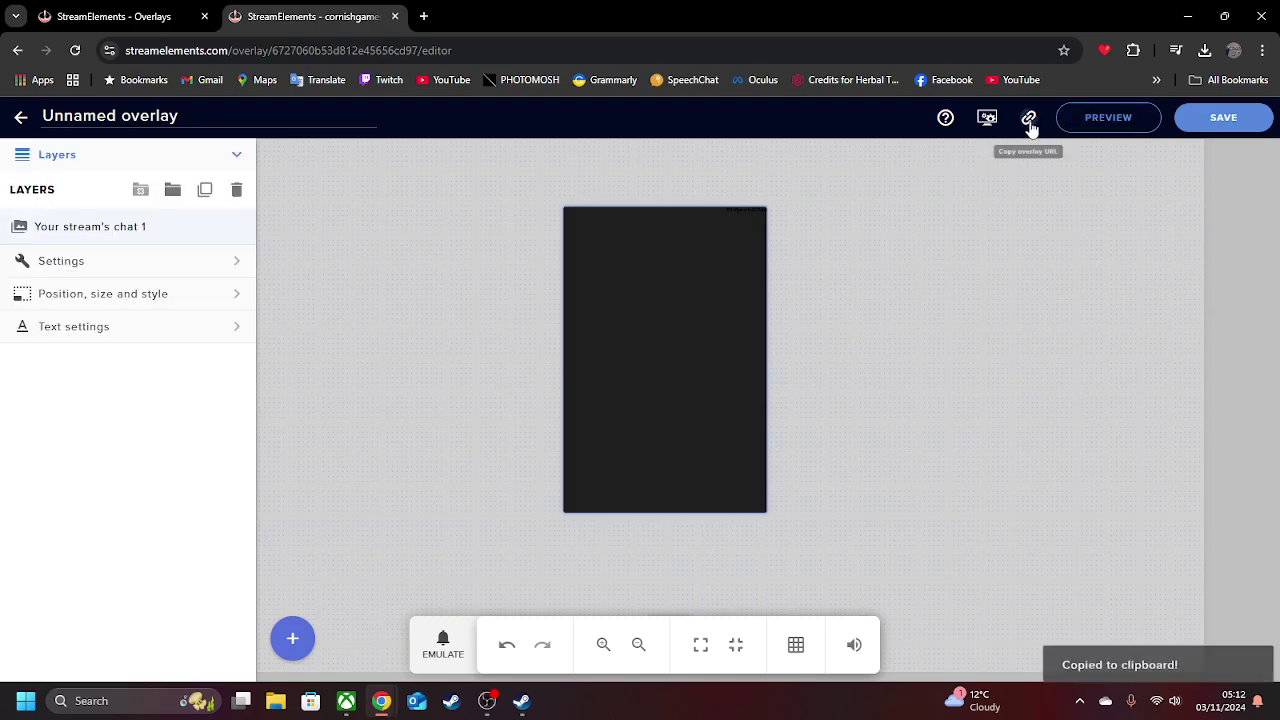
{"action": "left_click", "coordinate": [1208, 117]}
{"action": "left_click", "coordinate": [531, 387]}
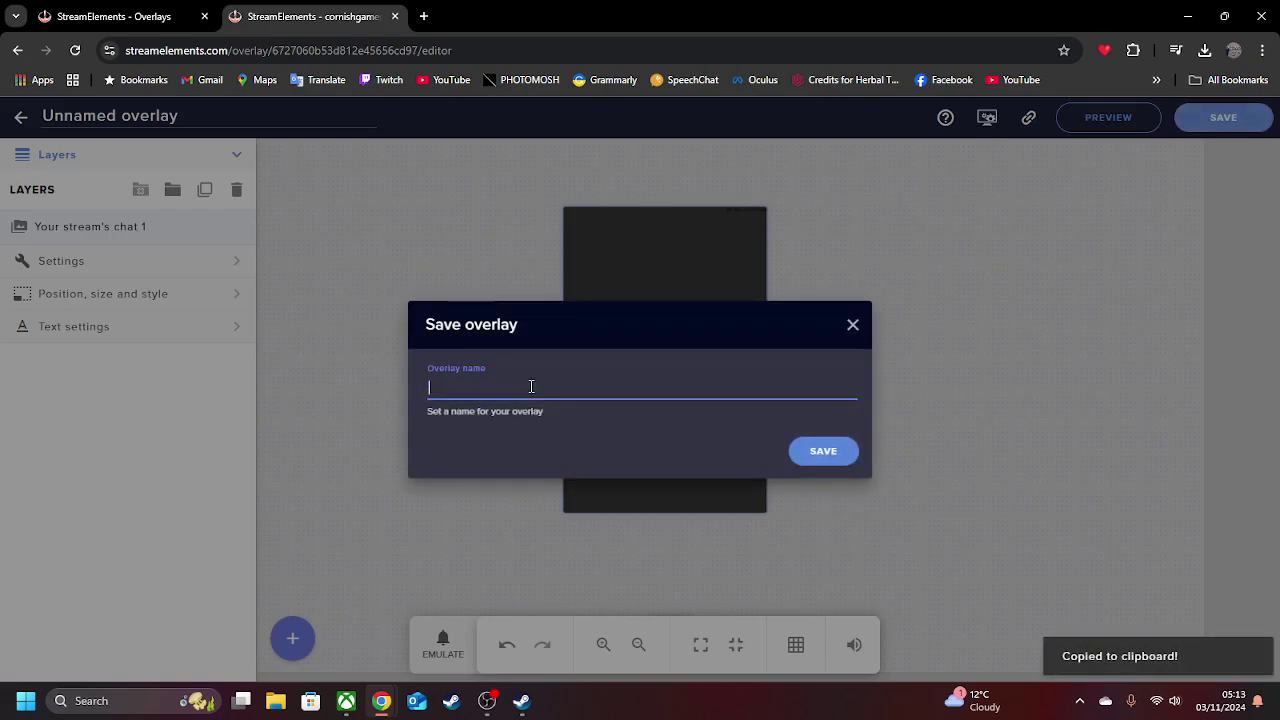
{"action": "type", "text": "my cha"}
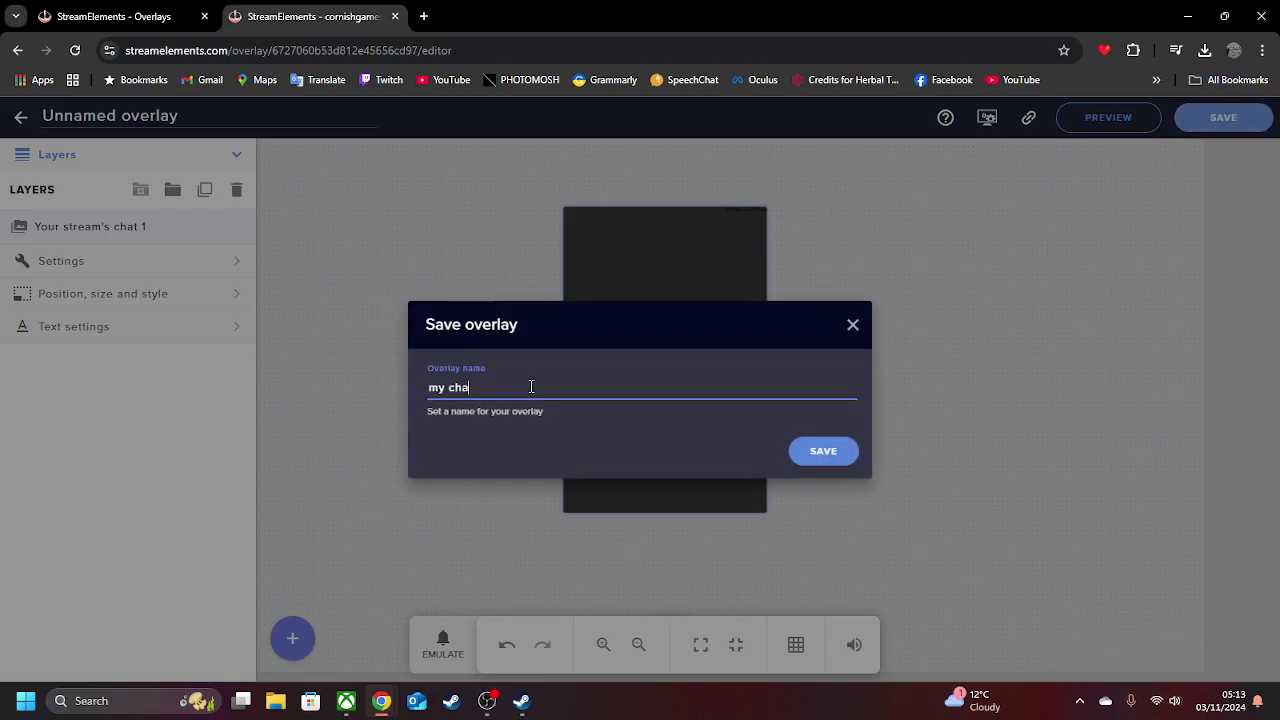
{"action": "type", "text": "t"}
{"action": "key", "text": "Return"}
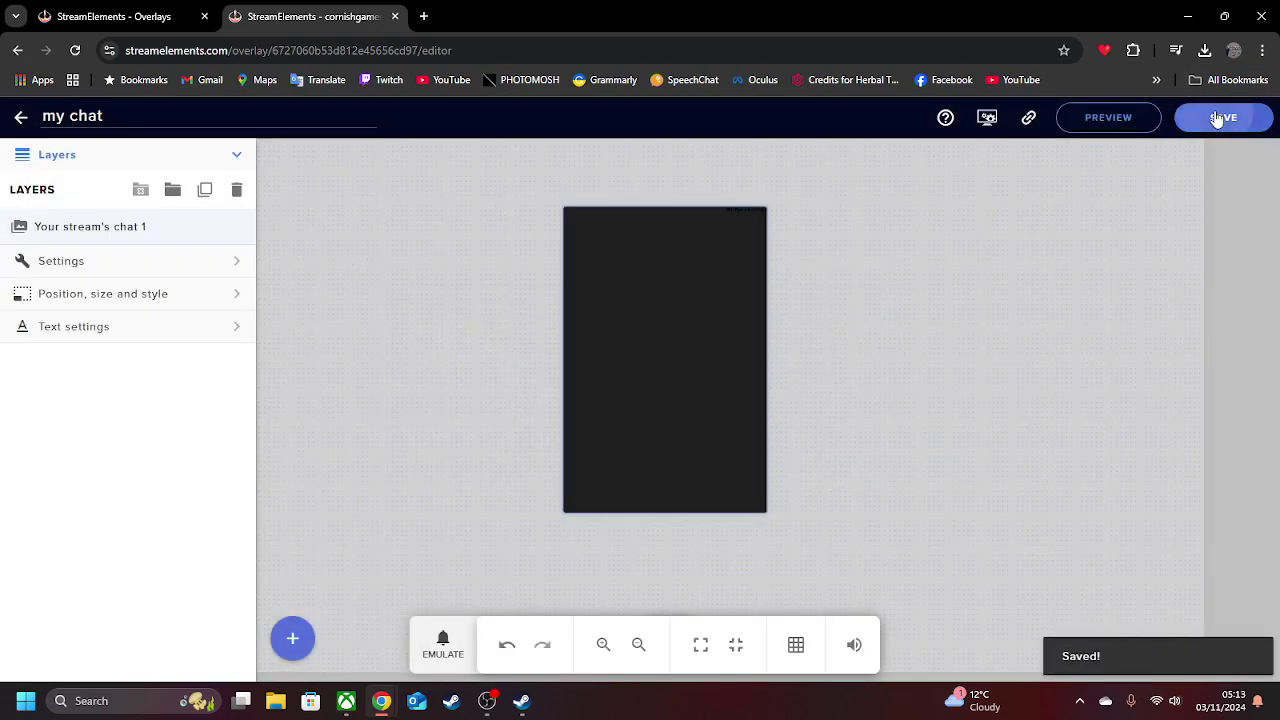
{"action": "left_click", "coordinate": [1030, 120]}
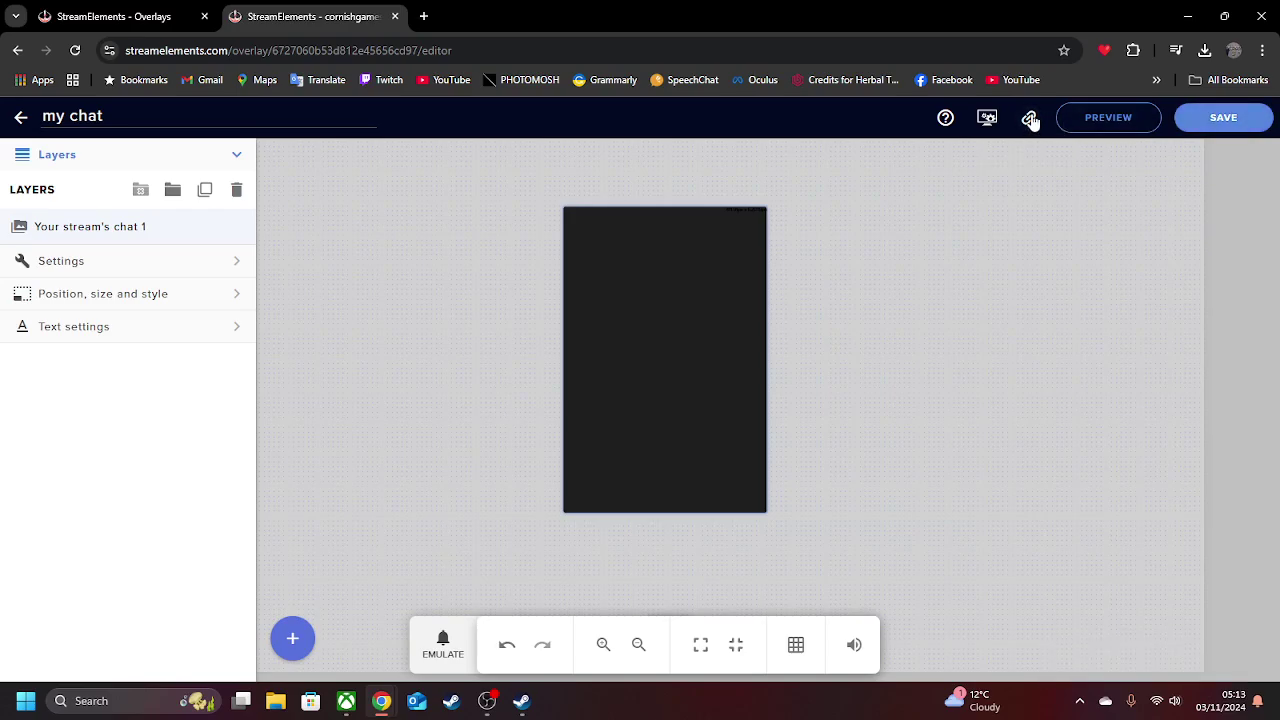
- Delete the old 'chat box' source from the OBS scene
{"action": "left_click", "coordinate": [487, 703]}
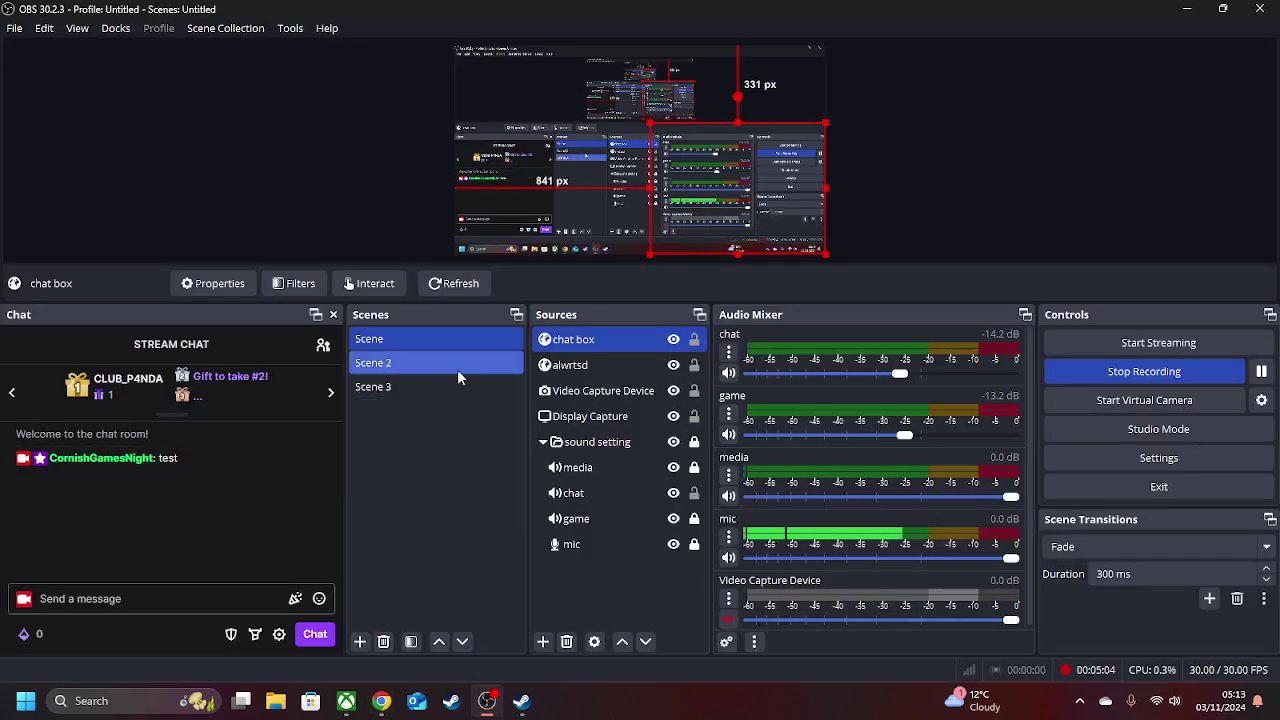
{"action": "key", "text": "Delete"}
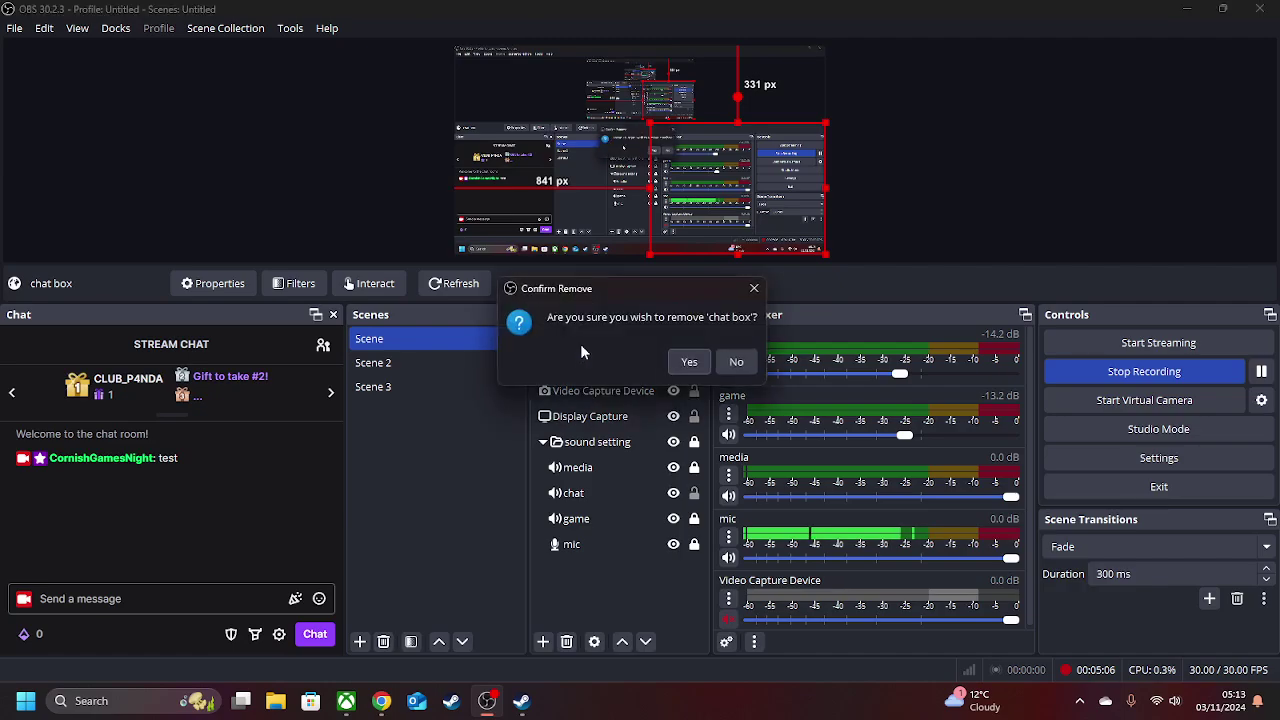
{"action": "key", "text": "Return"}
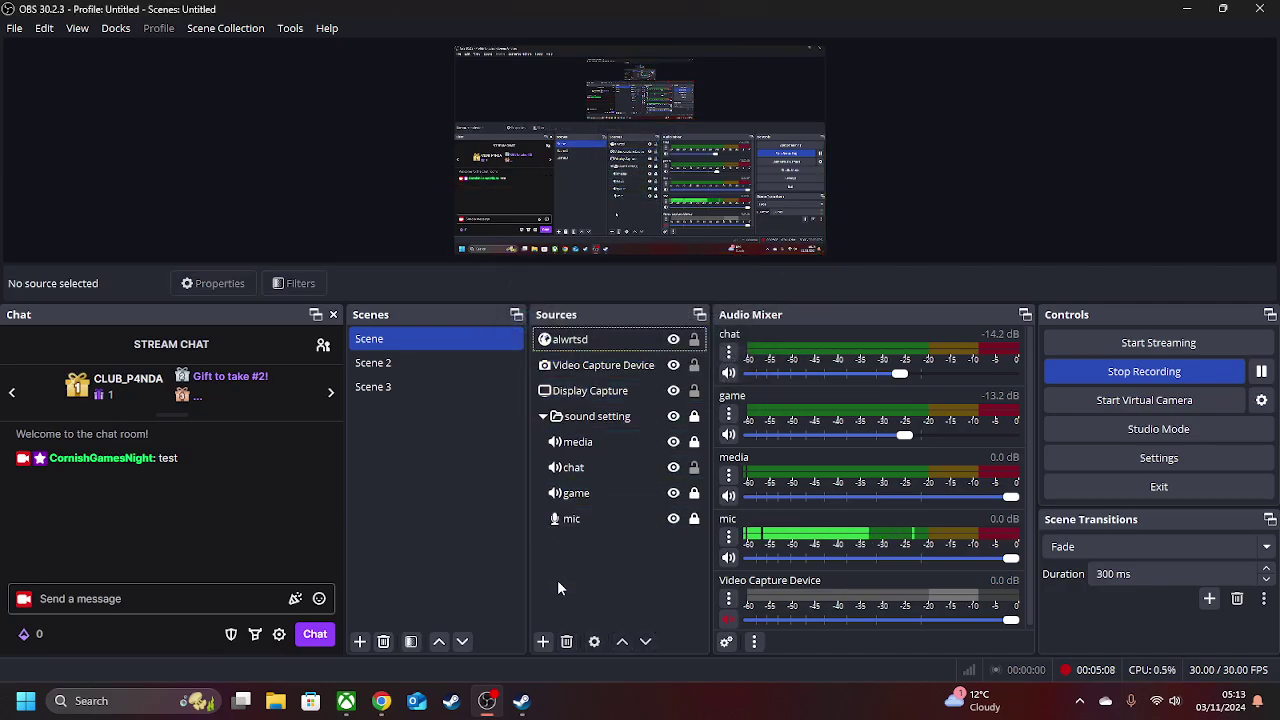
- Add a new Browser source that loads the pasted StreamElements overlay URL
{"action": "left_click", "coordinate": [543, 641]}
{"action": "left_click", "coordinate": [604, 352]}
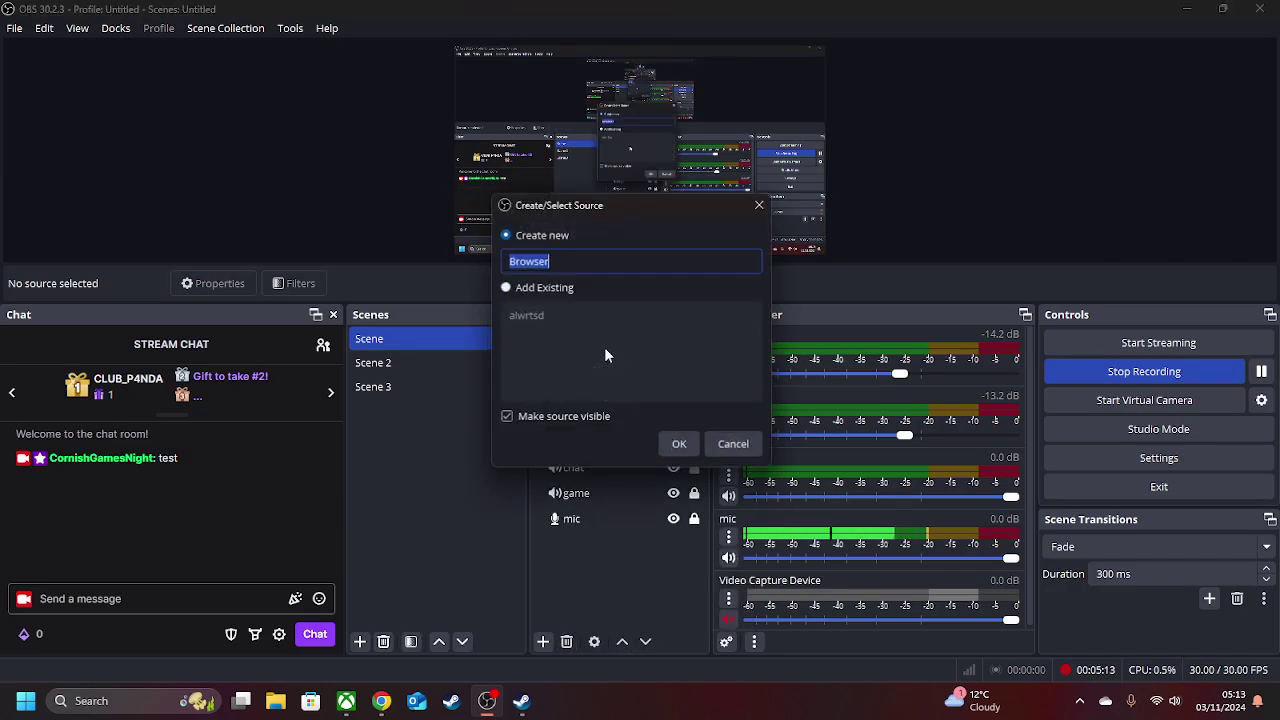
{"action": "key", "text": "Return"}
{"action": "left_click", "coordinate": [656, 376]}
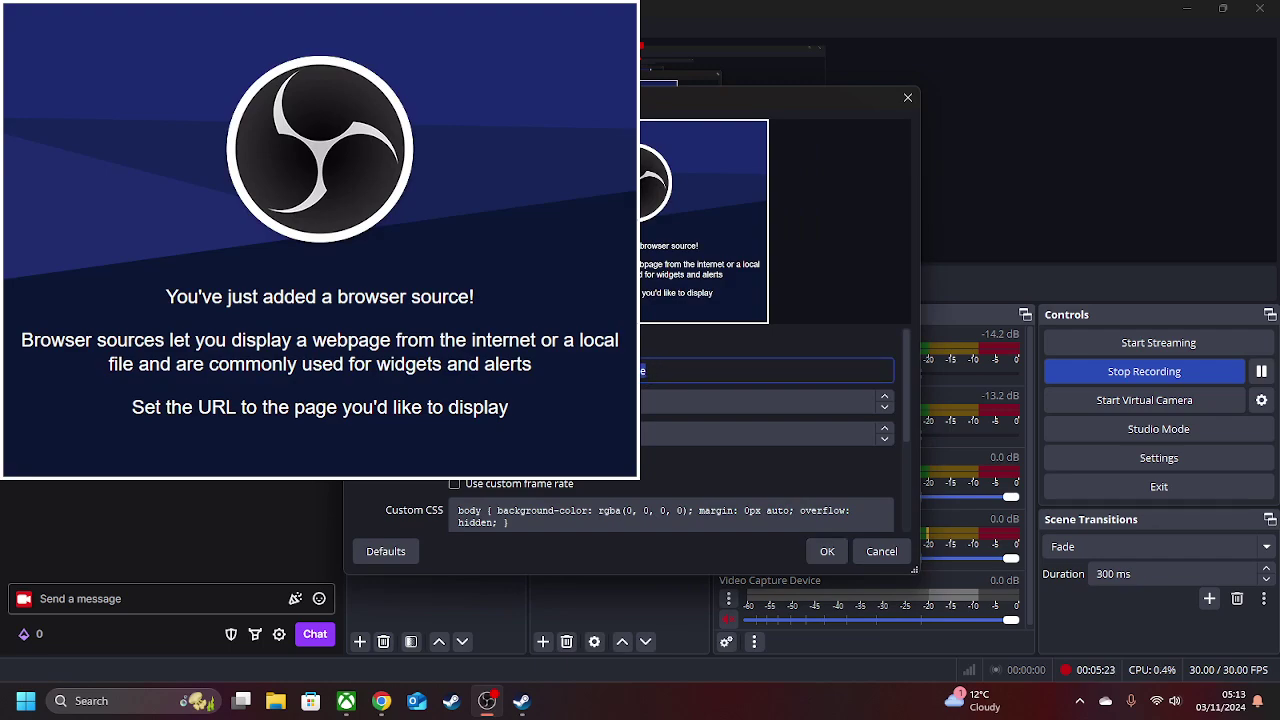
{"action": "key", "text": "ctrl+v"}
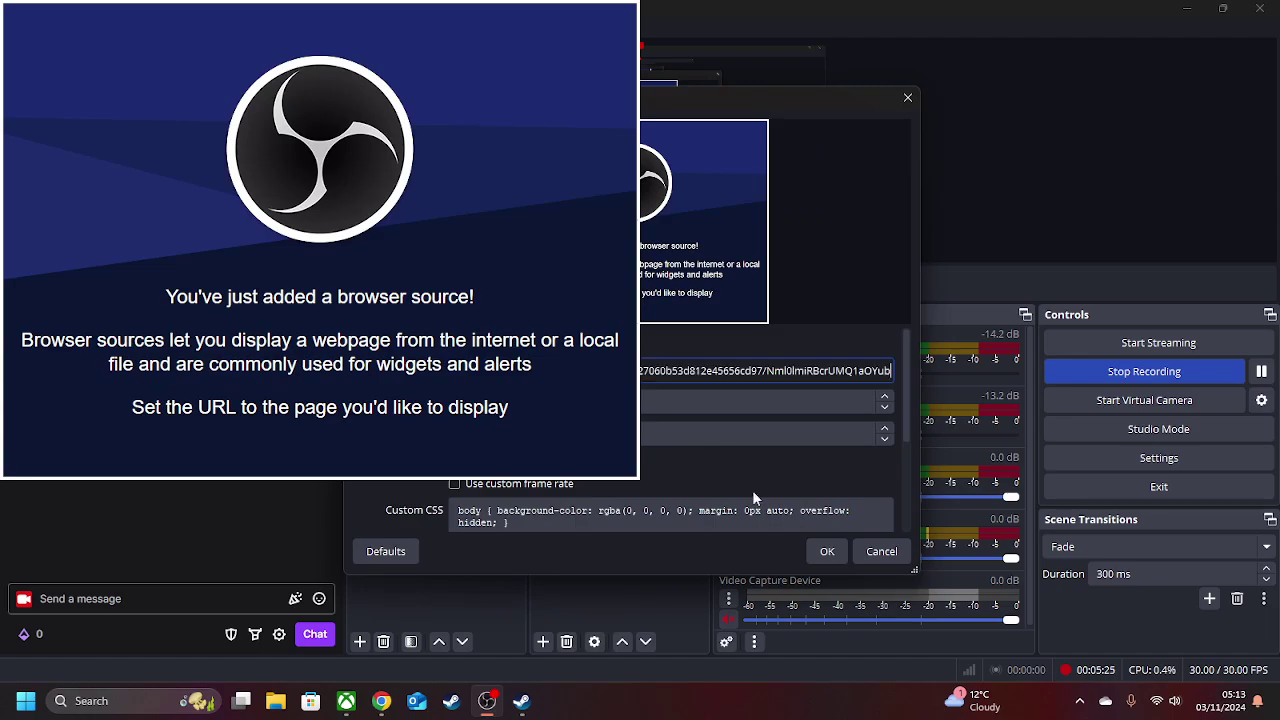
{"action": "left_click", "coordinate": [826, 552]}
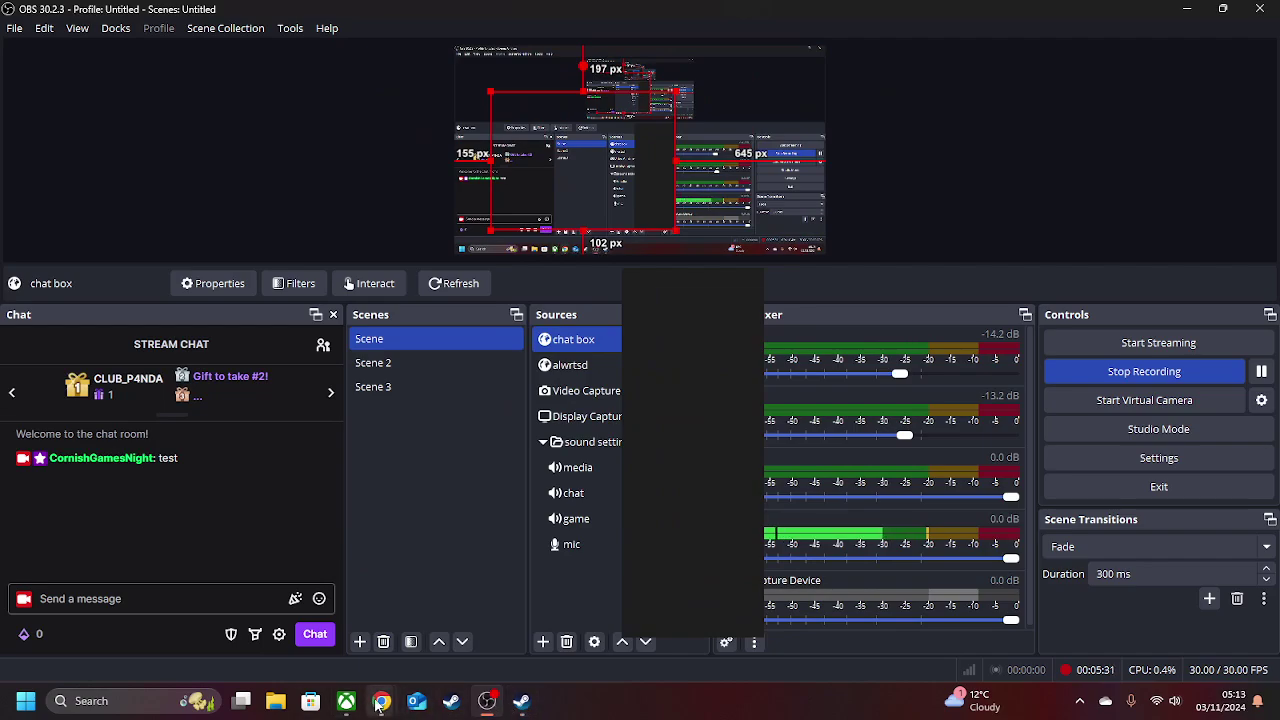
- Move the chat widget left on the StreamElements canvas and save the overlay
{"action": "mouse_move", "coordinate": [382, 702]}
{"action": "left_click", "coordinate": [408, 615]}
{"action": "left_click_drag", "start_coordinate": [668, 417], "coordinate": [510, 407]}
{"action": "left_click", "coordinate": [1221, 118]}
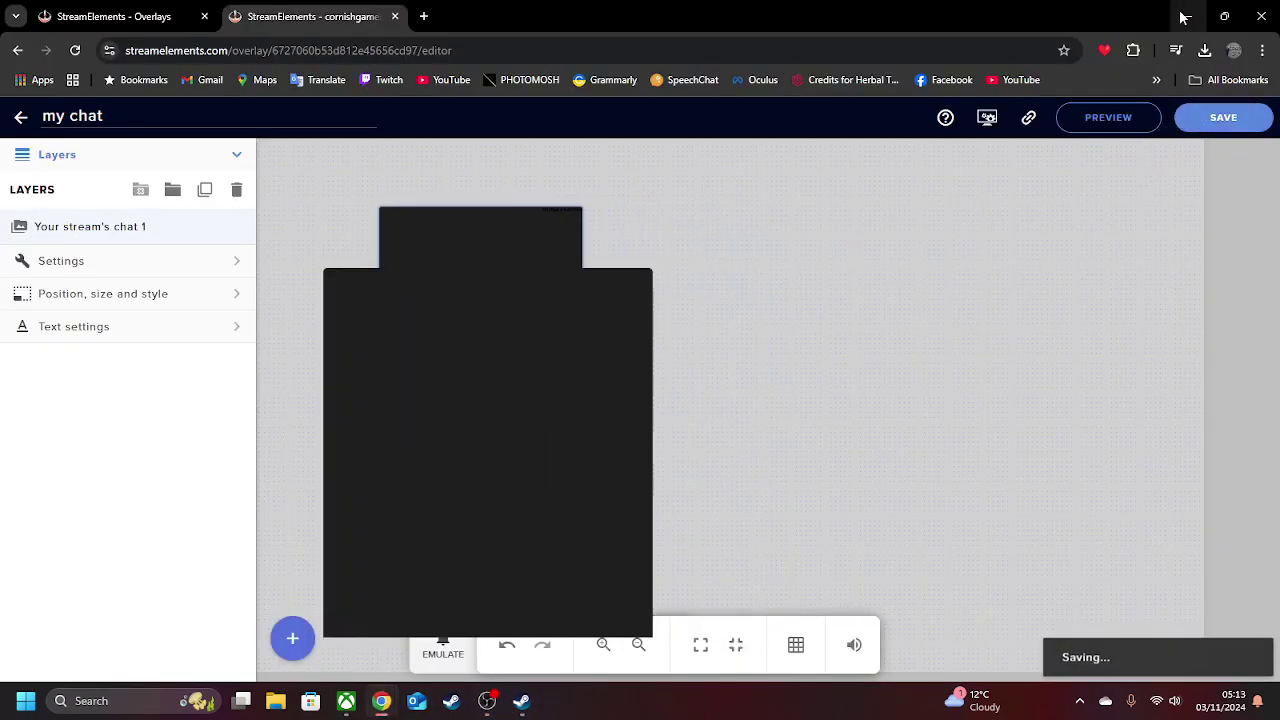
- Shift the OBS chat box source right and down, then send a 'test' chat message
{"action": "left_click", "coordinate": [1187, 16]}
{"action": "left_click_drag", "start_coordinate": [959, 154], "coordinate": [1046, 194]}
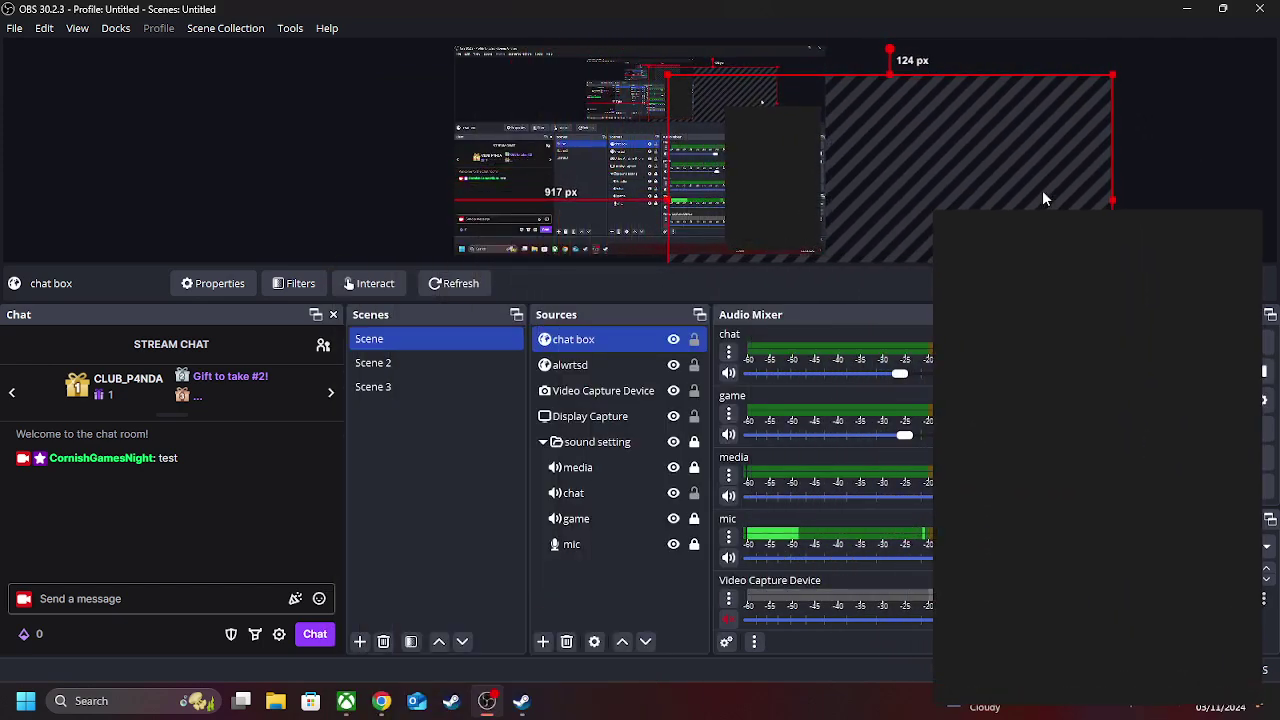
{"action": "left_click", "coordinate": [123, 592]}
{"action": "type", "text": "test"}
{"action": "key", "text": "Return"}
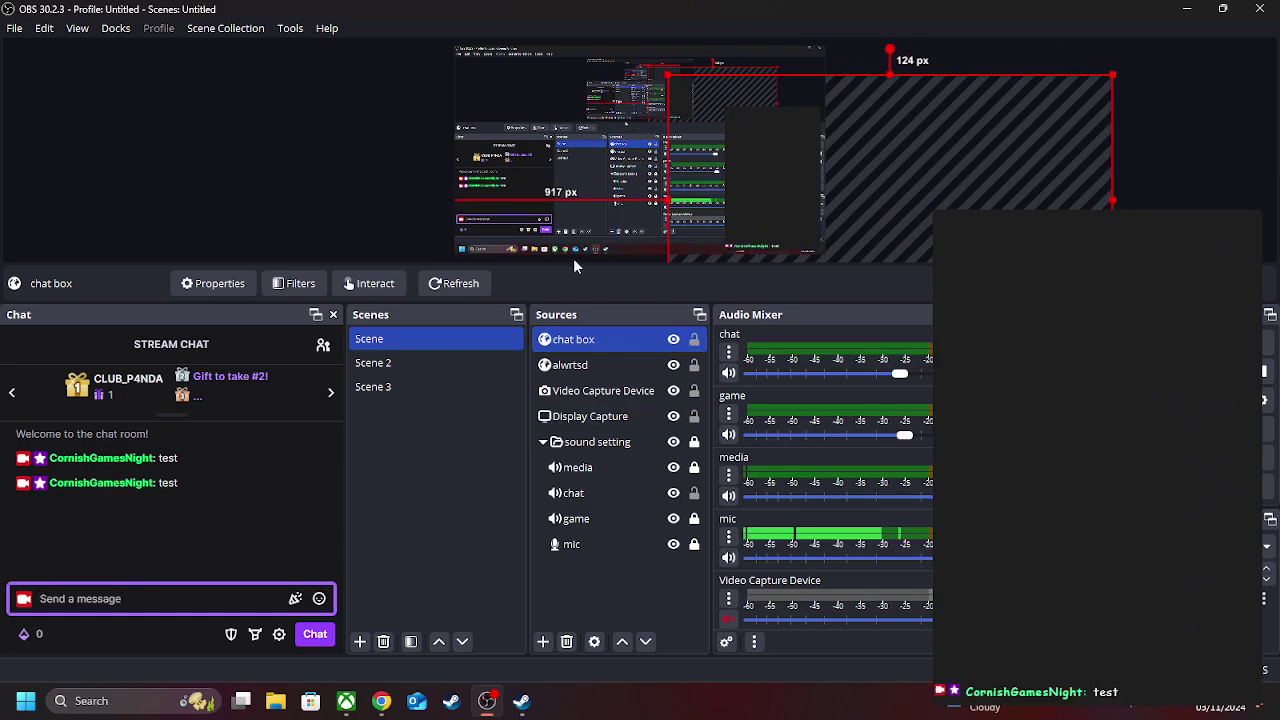
{"action": "key", "text": "alt+Tab"}
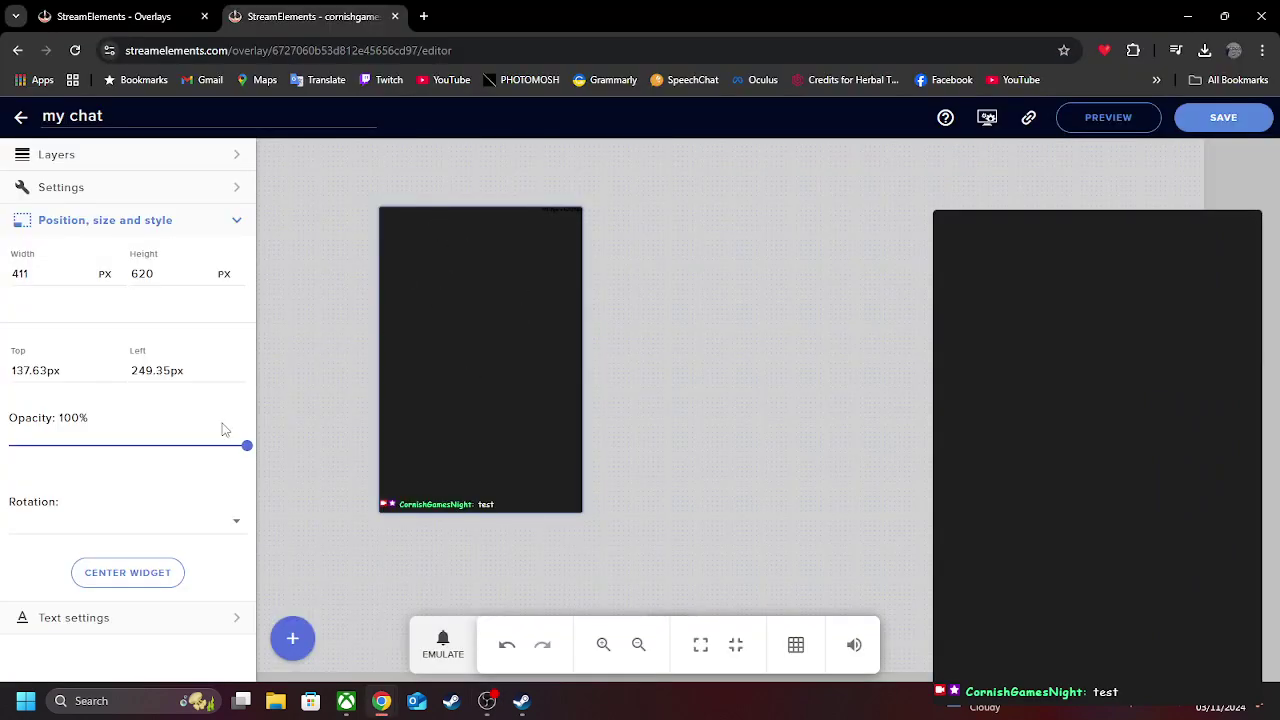
- Lower the chat widget opacity to 47% and switch its theme to Custom for a transparent background
{"action": "left_click_drag", "start_coordinate": [246, 456], "coordinate": [108, 436]}
{"action": "left_click", "coordinate": [61, 187]}
{"action": "left_click", "coordinate": [75, 245]}
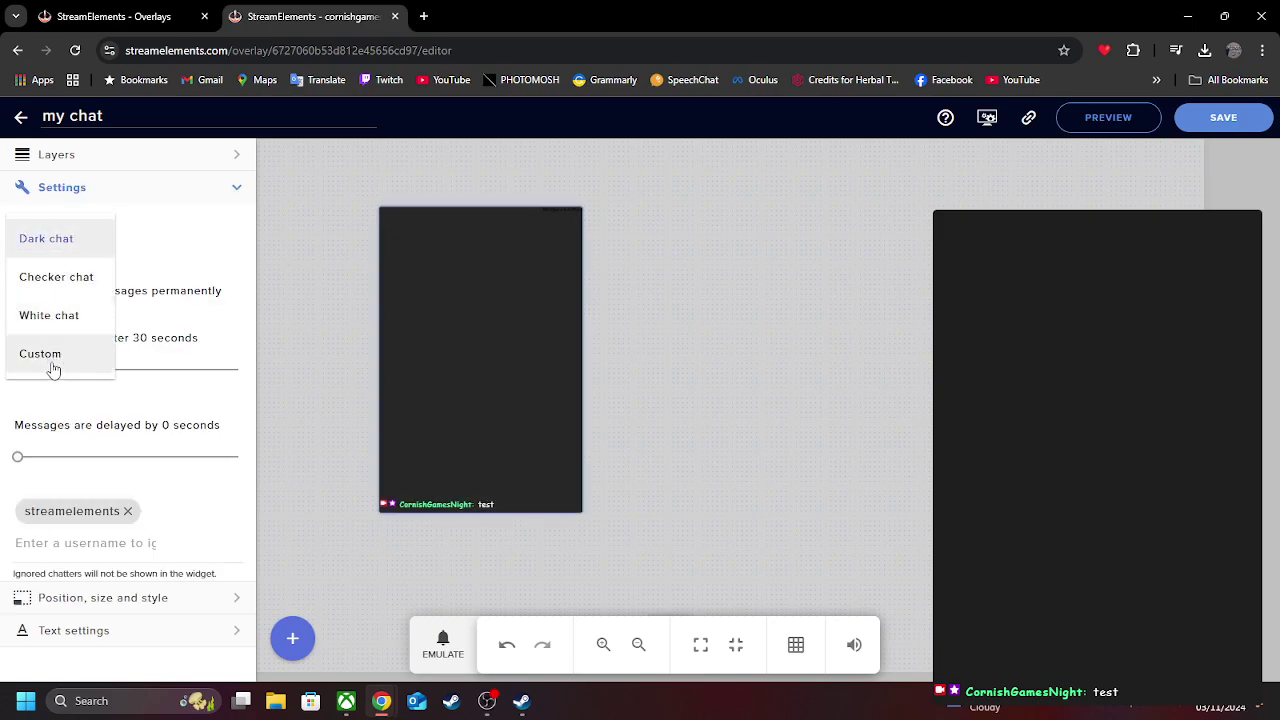
{"action": "left_click", "coordinate": [60, 278]}
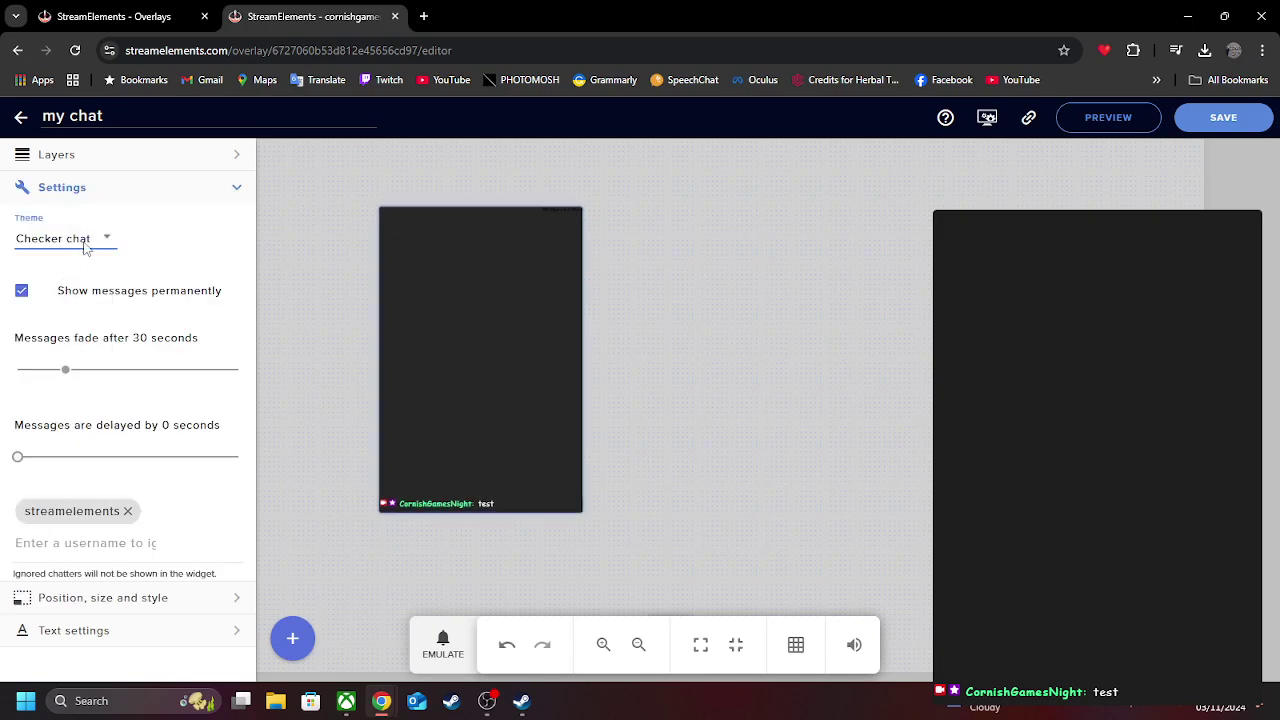
{"action": "left_click", "coordinate": [85, 248]}
{"action": "left_click", "coordinate": [45, 328]}
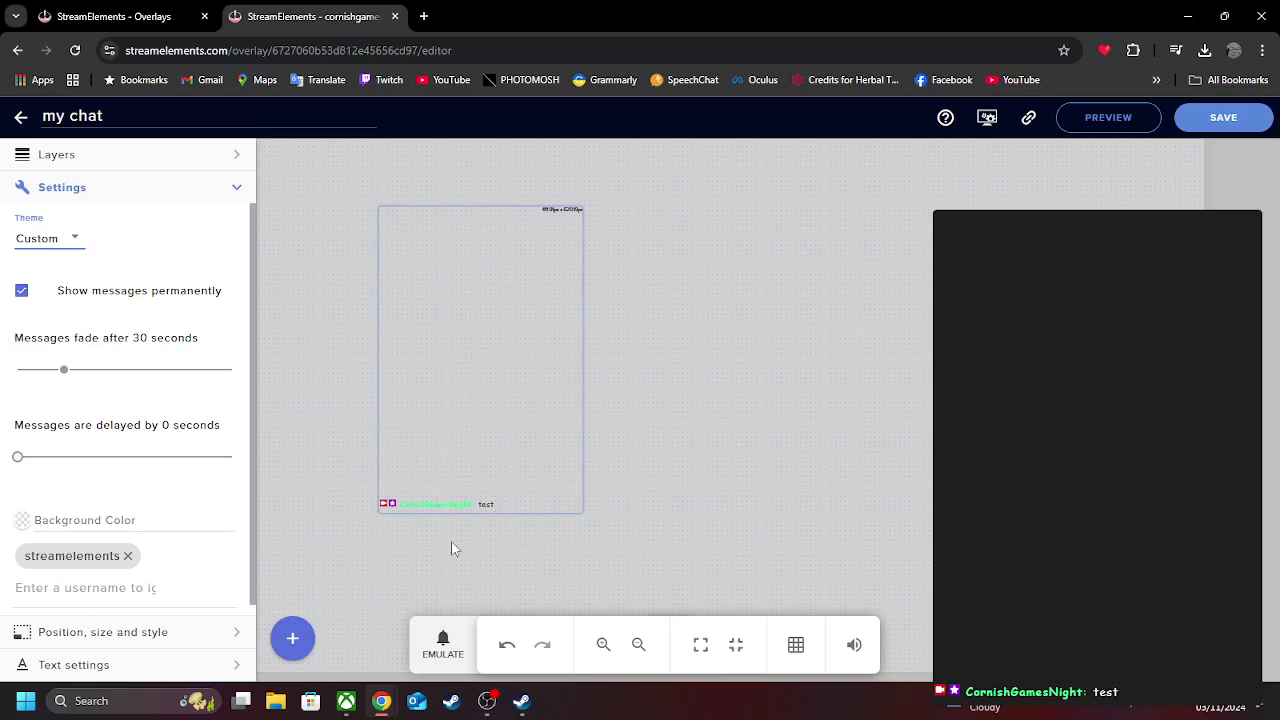
- Move the chat box source up and left in the OBS preview
{"action": "left_click", "coordinate": [487, 701]}
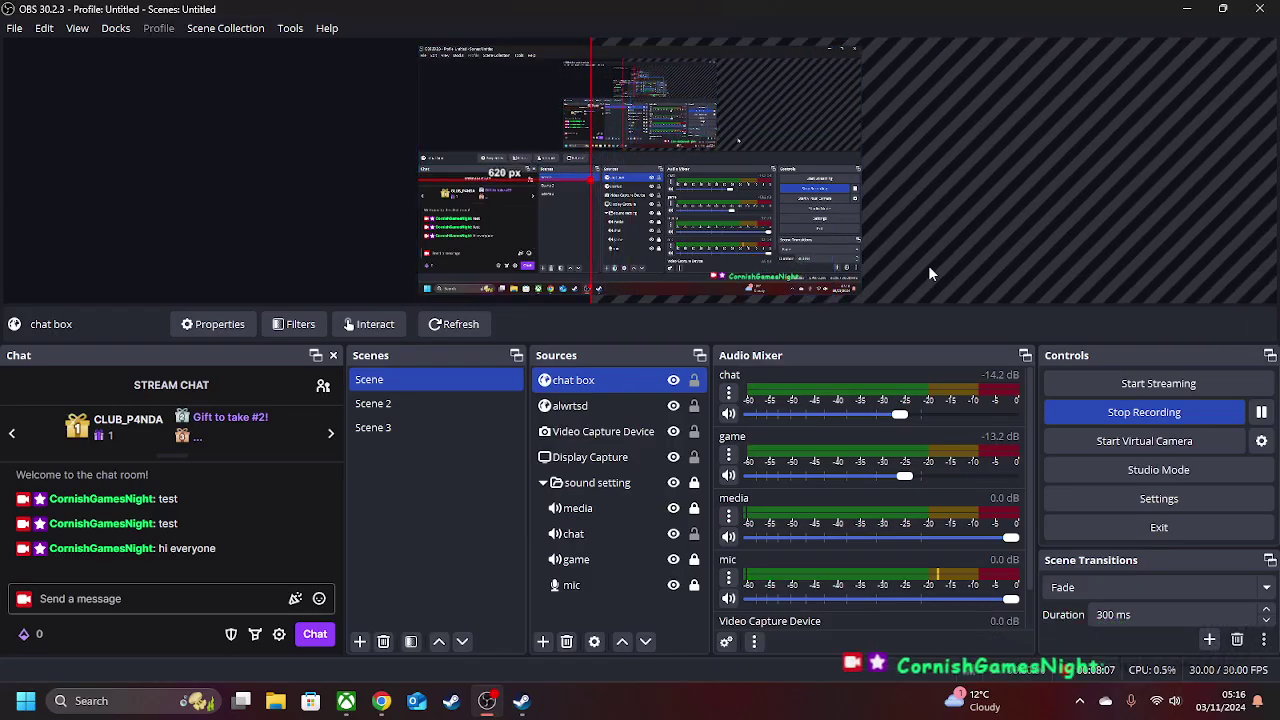
{"action": "left_click_drag", "start_coordinate": [929, 206], "coordinate": [845, 133]}
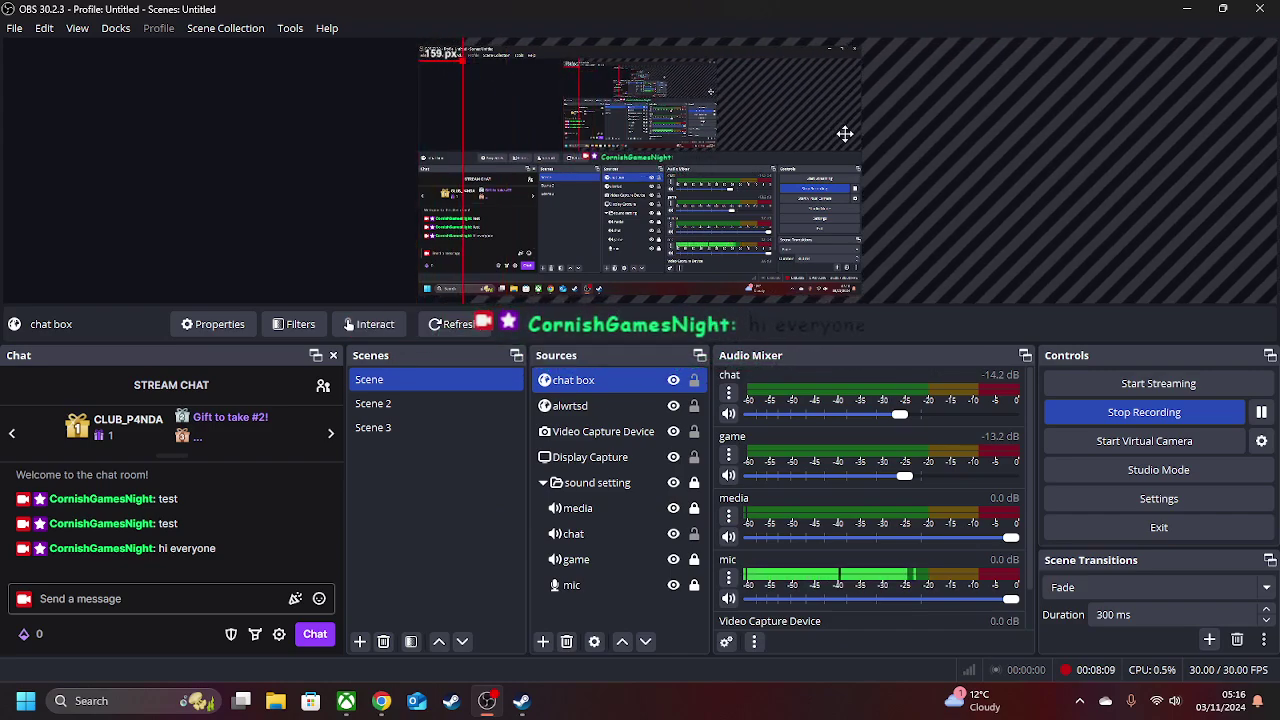
{"action": "left_click", "coordinate": [381, 713]}
- Set the chat message text colour to bright magenta using the colour picker and hue strip
{"action": "mouse_move", "coordinate": [138, 419]}
{"action": "left_mouse_down"}
{"action": "mouse_move", "coordinate": [57, 477]}
{"action": "mouse_move", "coordinate": [204, 375]}
{"action": "mouse_move", "coordinate": [97, 368]}
{"action": "left_mouse_up"}
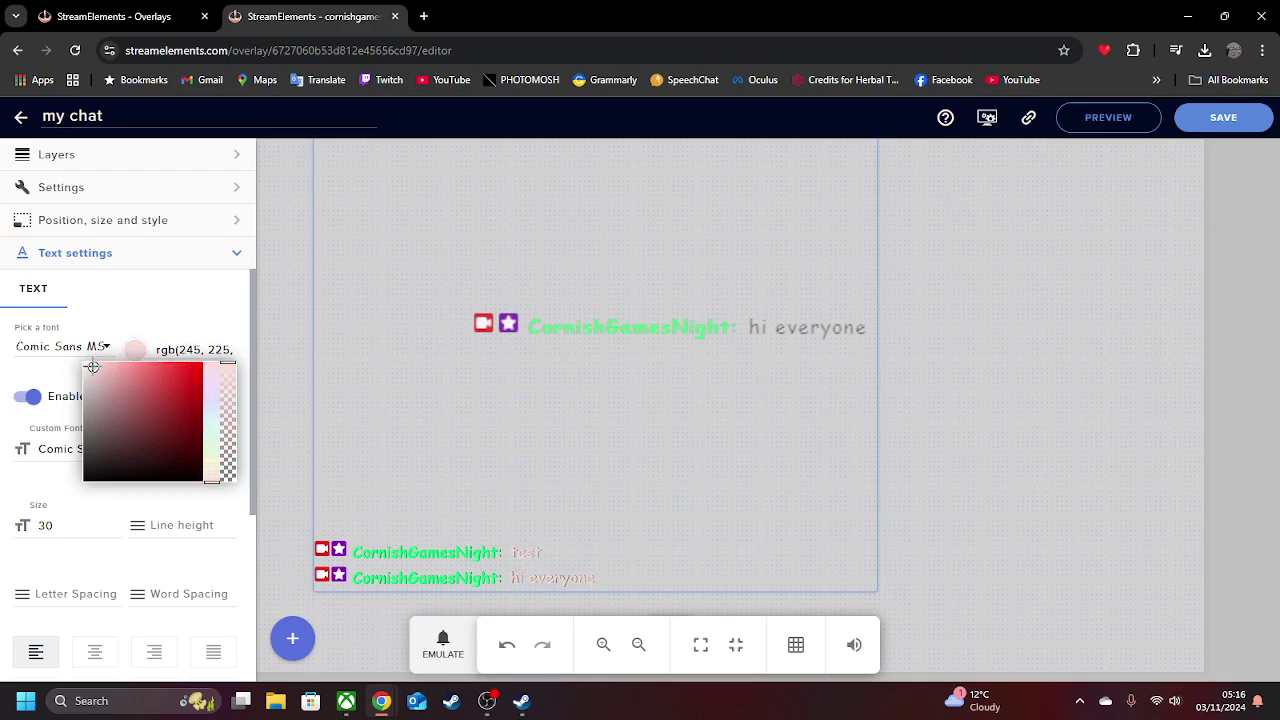
{"action": "left_click", "coordinate": [148, 296]}
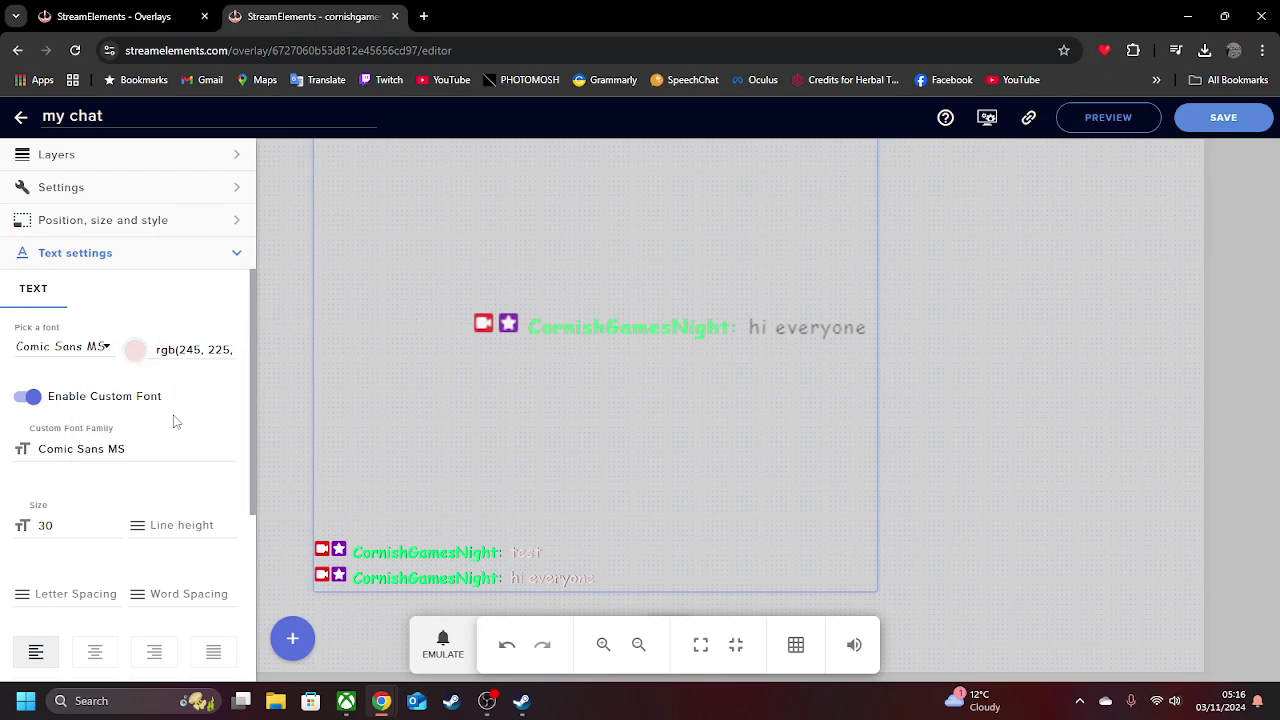
{"action": "left_click", "coordinate": [134, 352]}
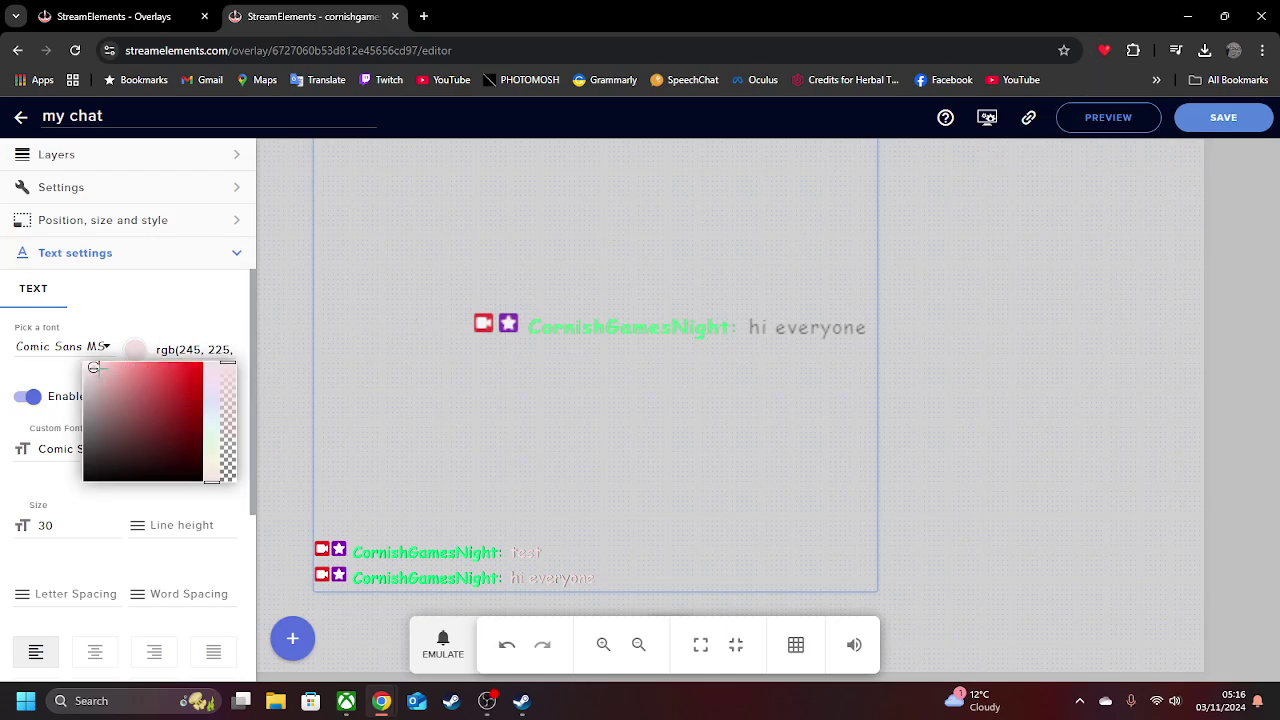
{"action": "mouse_move", "coordinate": [94, 368]}
{"action": "left_mouse_down"}
{"action": "mouse_move", "coordinate": [190, 374]}
{"action": "mouse_move", "coordinate": [171, 370]}
{"action": "mouse_move", "coordinate": [212, 477]}
{"action": "mouse_move", "coordinate": [212, 384]}
{"action": "left_mouse_up"}
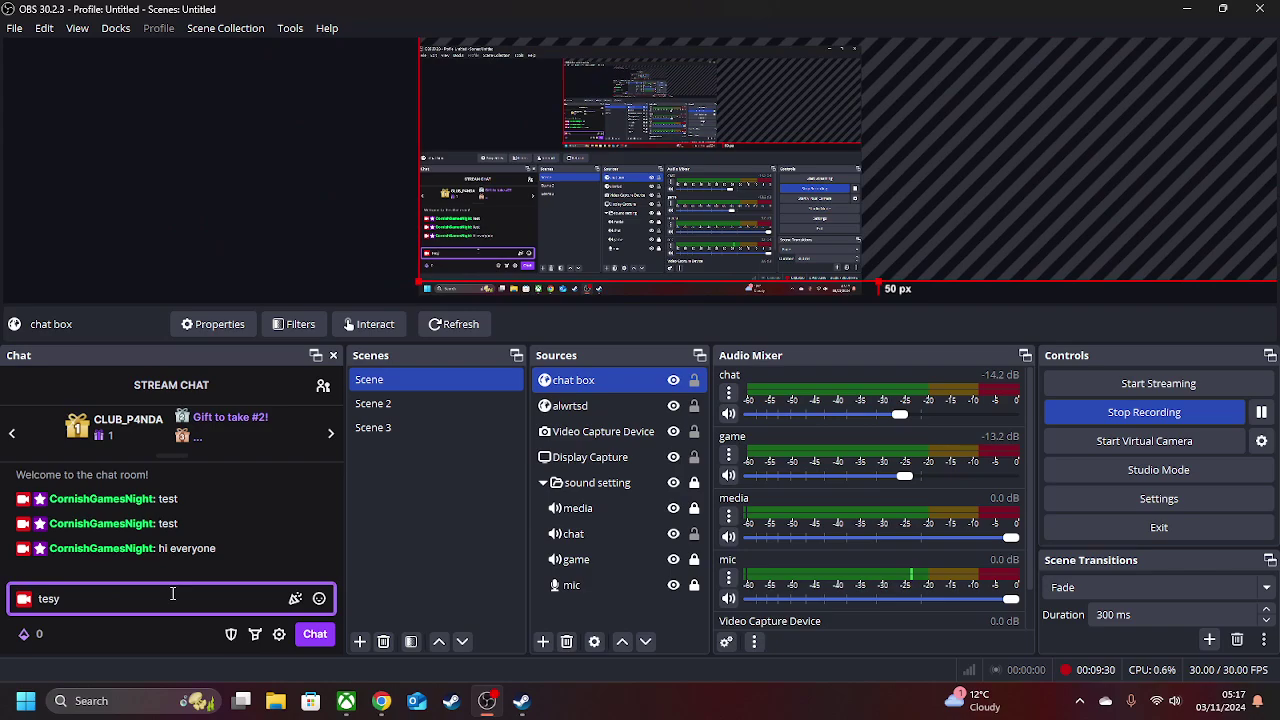
- Send a 'test' message from the OBS chat dock
{"action": "left_click", "coordinate": [172, 594]}
{"action": "type", "text": "test"}
{"action": "key", "text": "Return"}
- Drag the chat box source down toward the bottom of the scene
{"action": "left_click", "coordinate": [720, 146]}
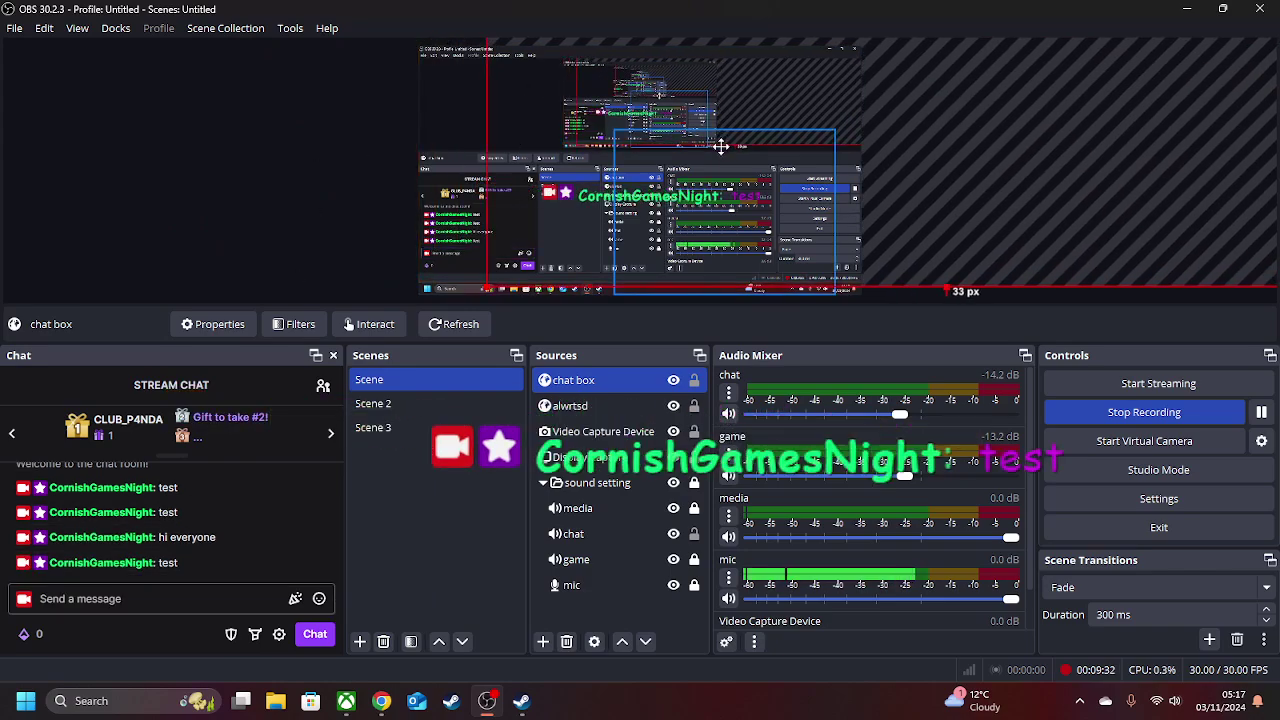
{"action": "left_click_drag", "start_coordinate": [720, 146], "coordinate": [579, 214]}
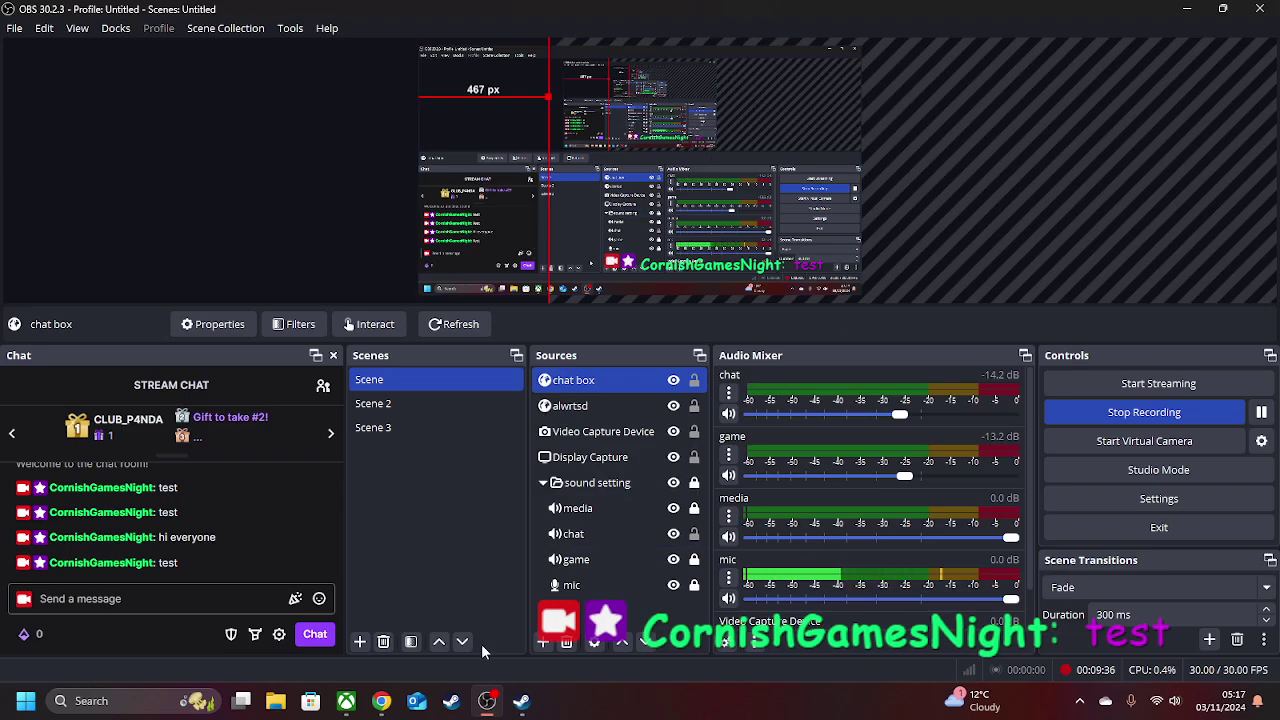
{"action": "mouse_move", "coordinate": [381, 700]}
{"action": "left_click", "coordinate": [432, 658]}
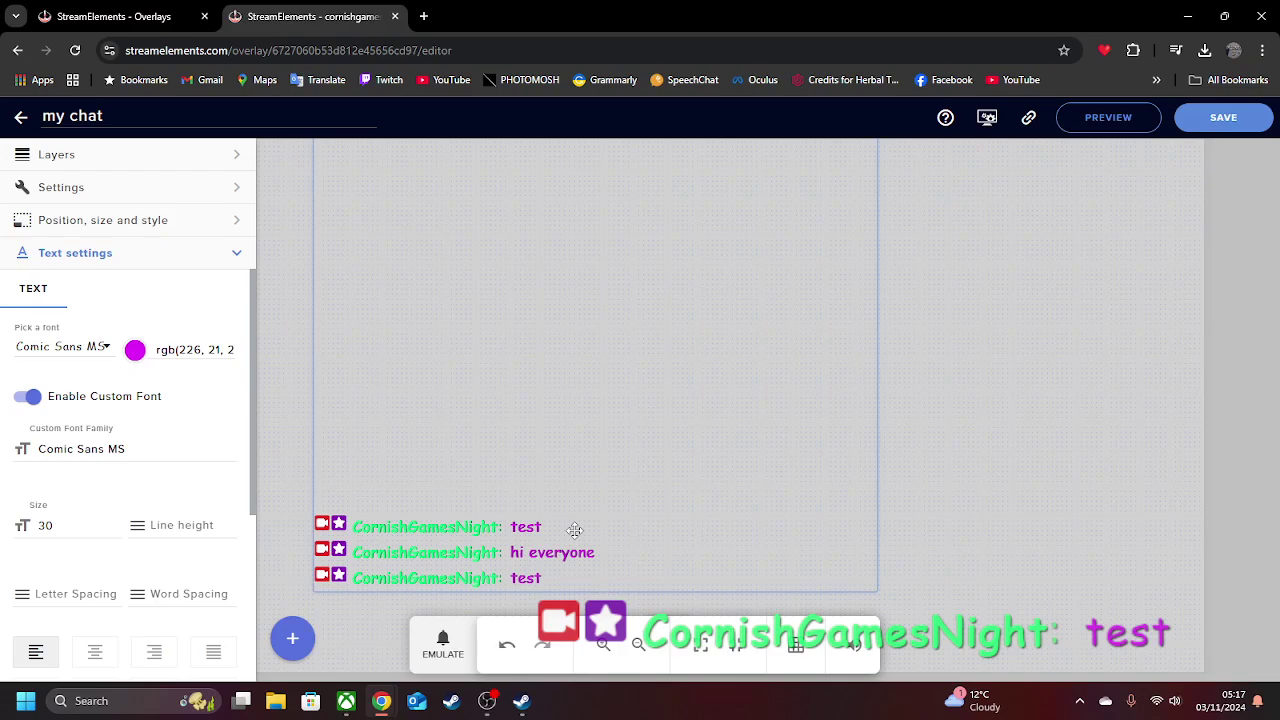
- Close the Chrome window so only OBS with the magenta chat overlay remains
{"action": "left_click", "coordinate": [1259, 15]}
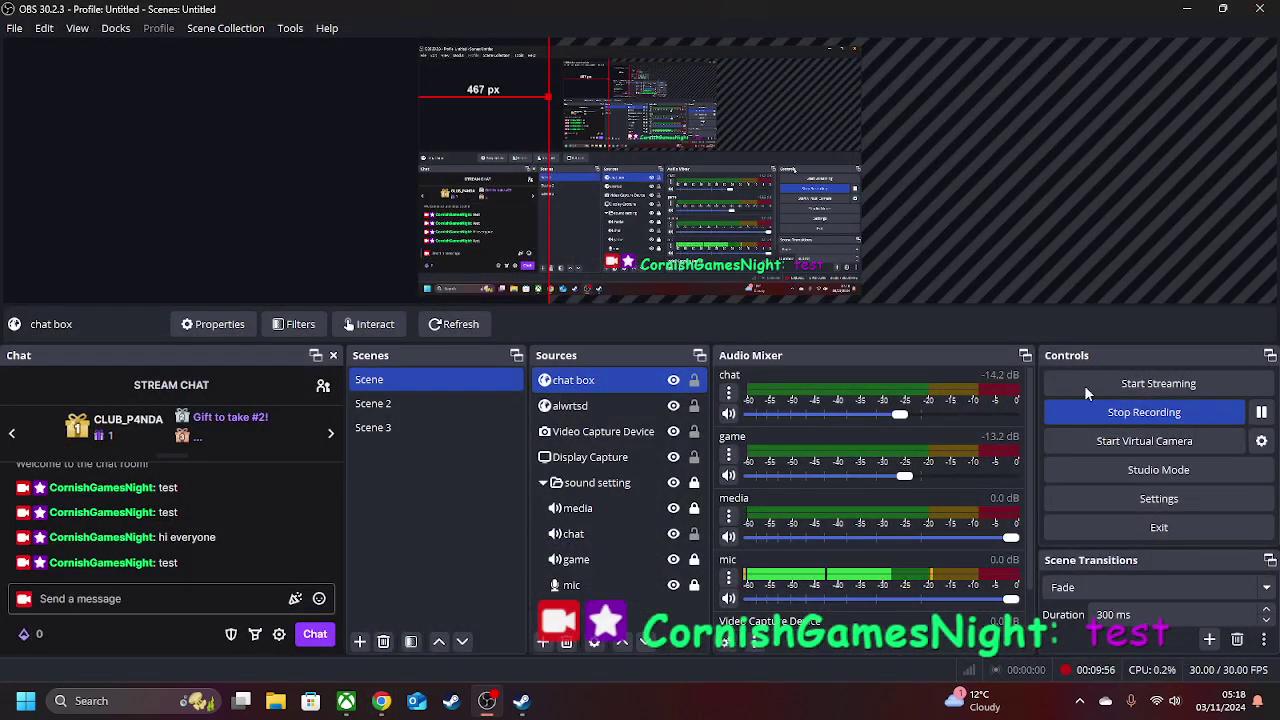